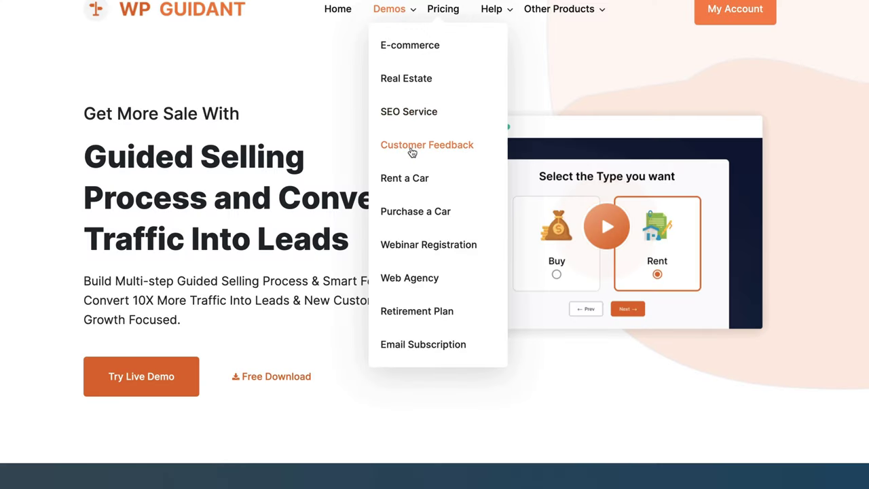
- Try out the Rent a Car demo, adding the Pre-Paid Fuel extra and continuing to its next question
{"action": "left_click", "coordinate": [405, 174]}
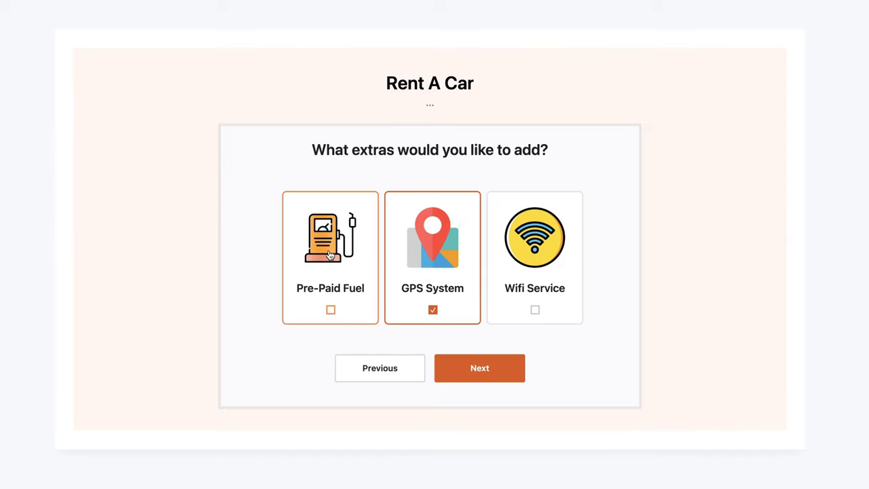
{"action": "left_click", "coordinate": [329, 254]}
{"action": "left_click", "coordinate": [500, 365]}
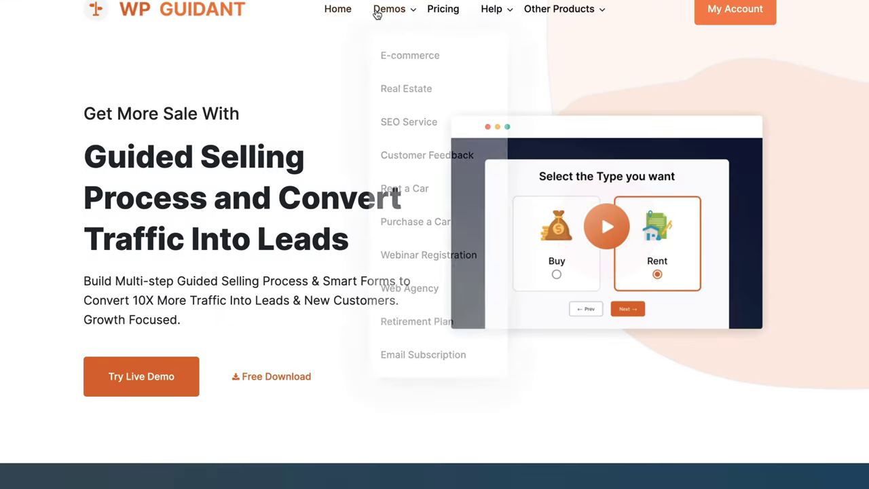
- Review the pricing plans, comparing the Annual and Lifetime prices and the features included in each licence
{"action": "left_click", "coordinate": [451, 10]}
{"action": "scroll", "coordinate": [54, 48], "scroll_direction": "down", "scroll_amount": 1}
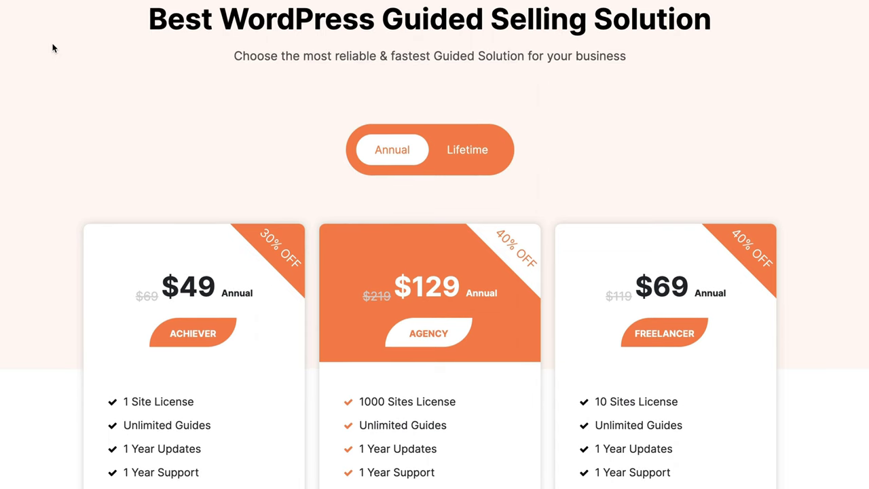
{"action": "scroll", "coordinate": [54, 47], "scroll_direction": "down", "scroll_amount": 1}
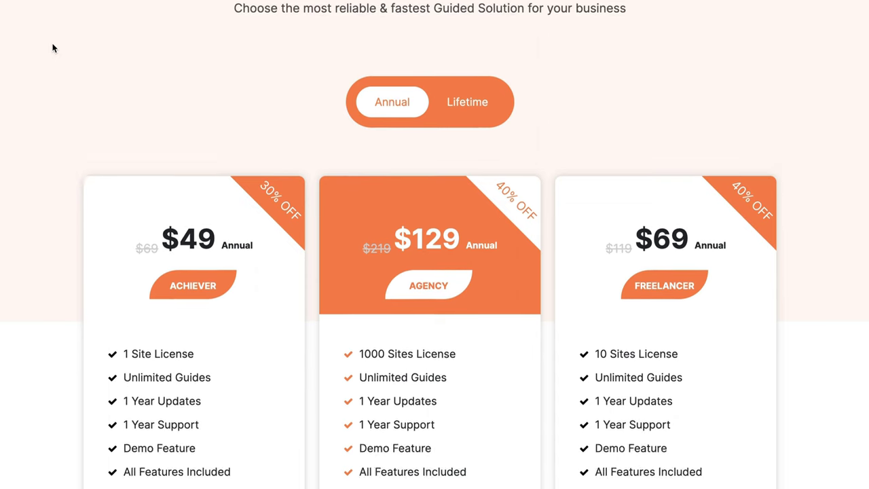
{"action": "scroll", "coordinate": [53, 47], "scroll_direction": "up", "scroll_amount": 1}
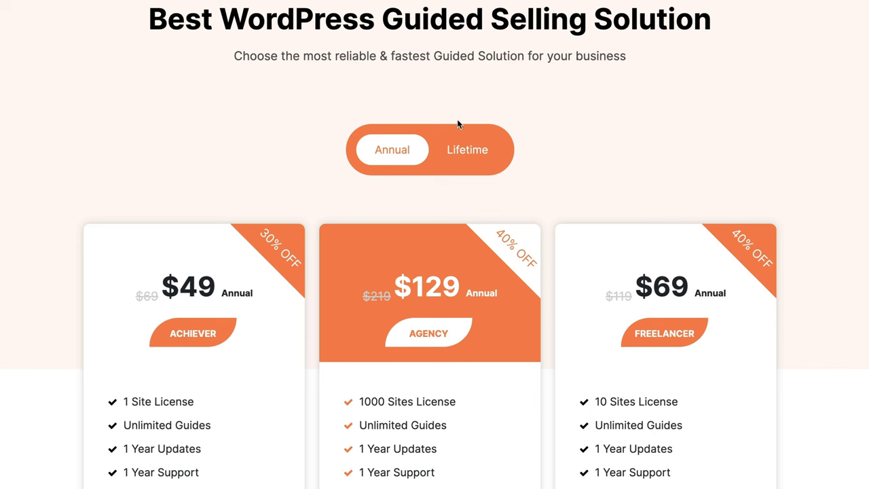
{"action": "left_click", "coordinate": [480, 156]}
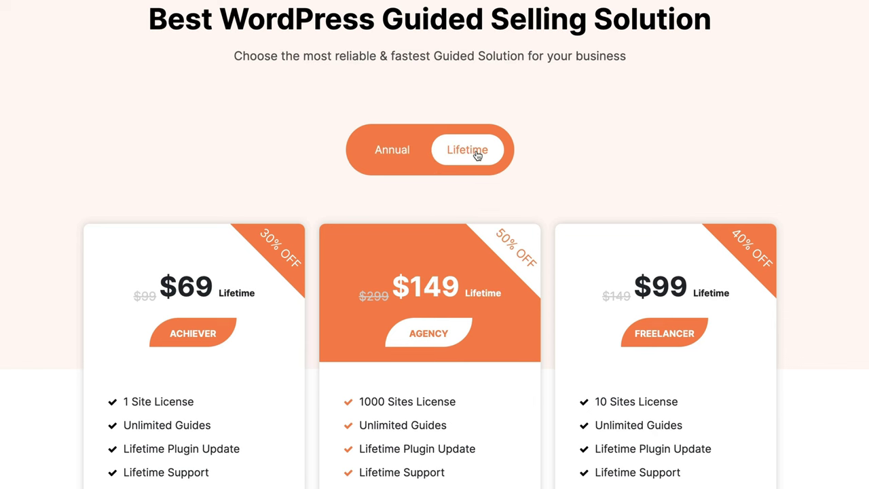
{"action": "left_click", "coordinate": [403, 149]}
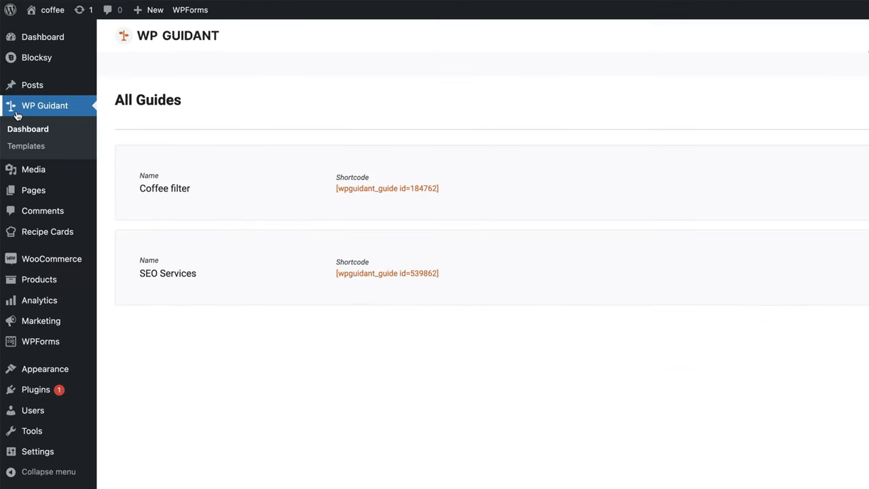
- Preview the Purchase a Car template's demo in the WP Guidant template collection and import that template
{"action": "left_click", "coordinate": [28, 146]}
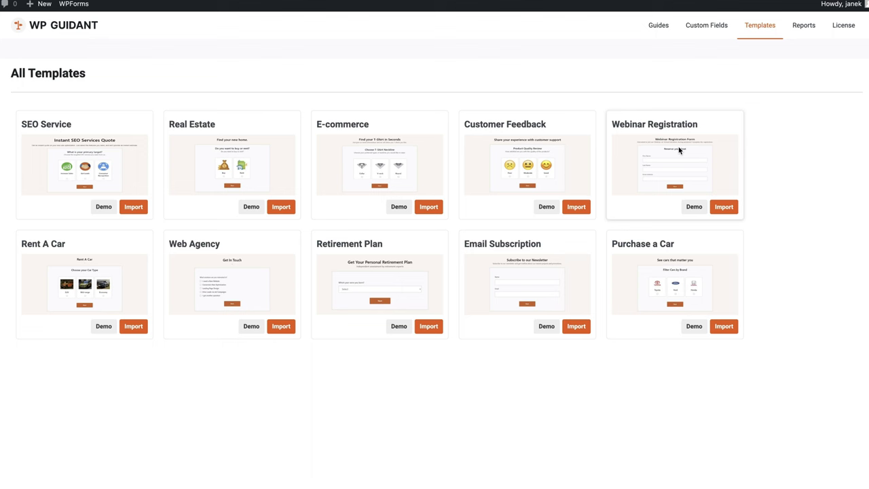
{"action": "left_click", "coordinate": [693, 328]}
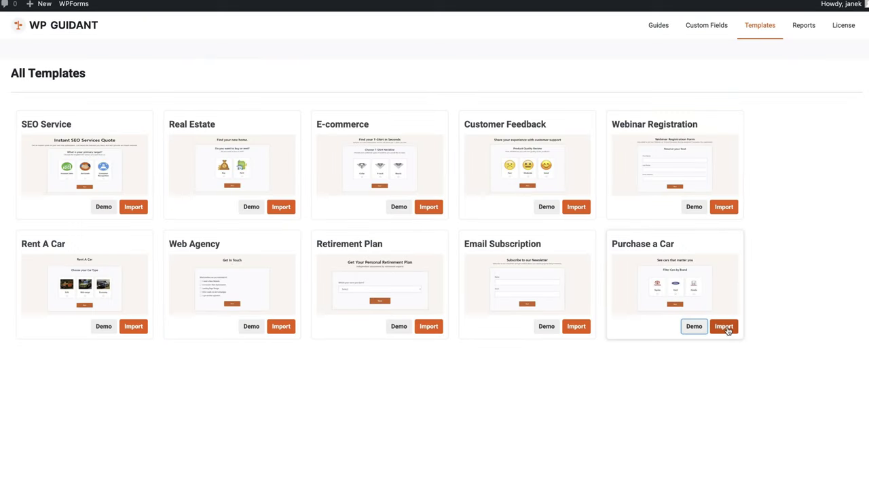
{"action": "left_click", "coordinate": [725, 328]}
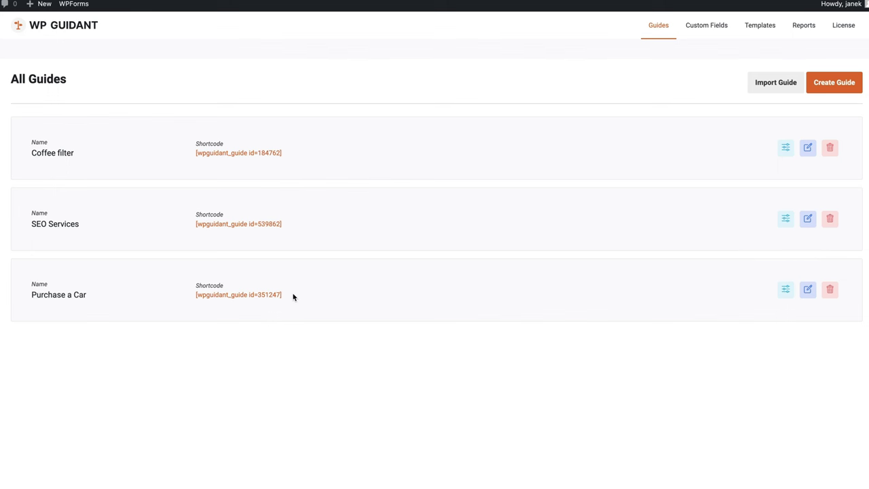
- Create a new page titled "Purchase a car" with a Shortcode block containing the imported guide's shortcode, [wpguidant_guide id=351247]
{"action": "left_click_drag", "start_coordinate": [293, 294], "coordinate": [201, 294]}
{"action": "key", "text": "super+c"}
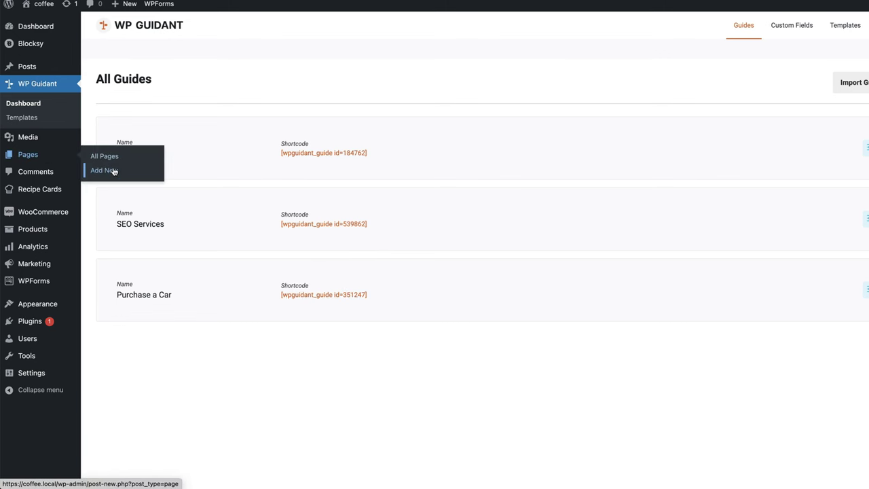
{"action": "left_click", "coordinate": [113, 170]}
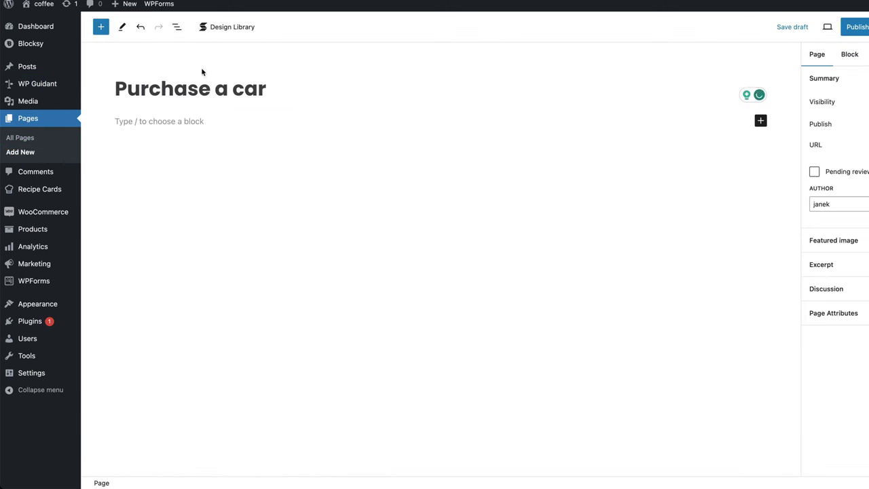
{"action": "left_click", "coordinate": [140, 121]}
{"action": "type", "text": "/sh"}
{"action": "left_click", "coordinate": [180, 142]}
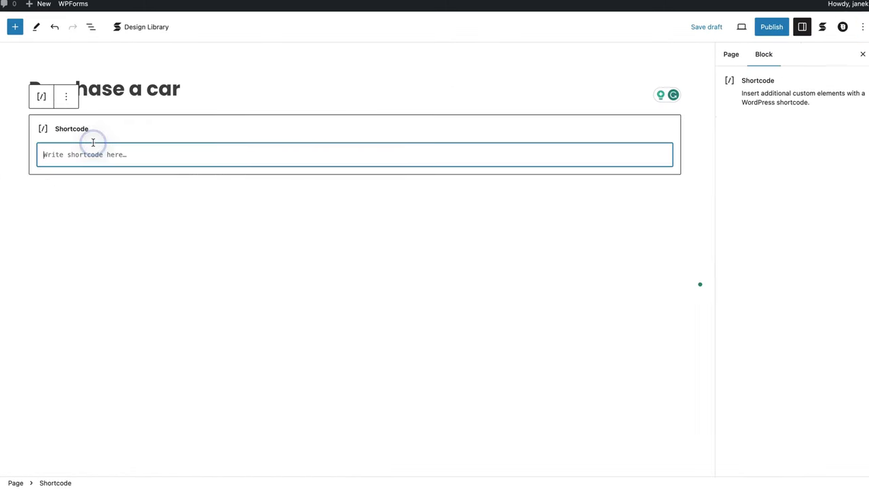
{"action": "key", "text": "super+v"}
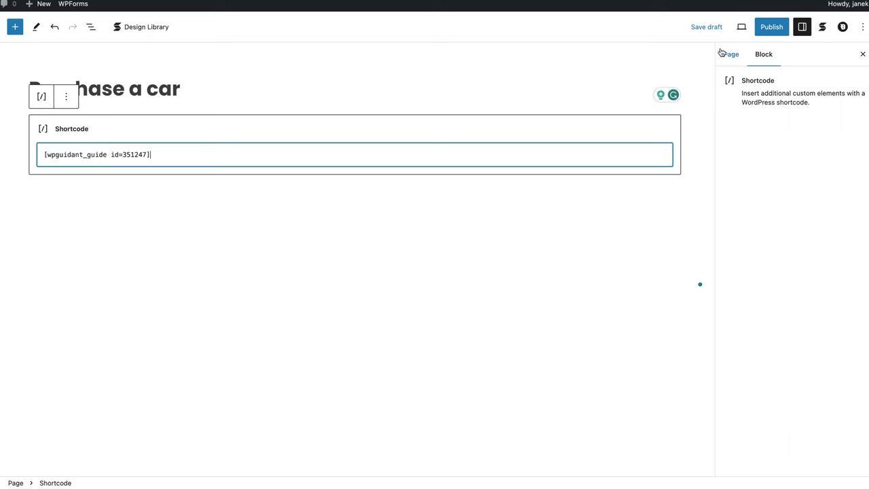
- Publish the "Purchase a car" page and close the publishing confirmation
{"action": "left_click", "coordinate": [771, 27]}
{"action": "left_click", "coordinate": [779, 27]}
{"action": "left_click", "coordinate": [863, 54]}
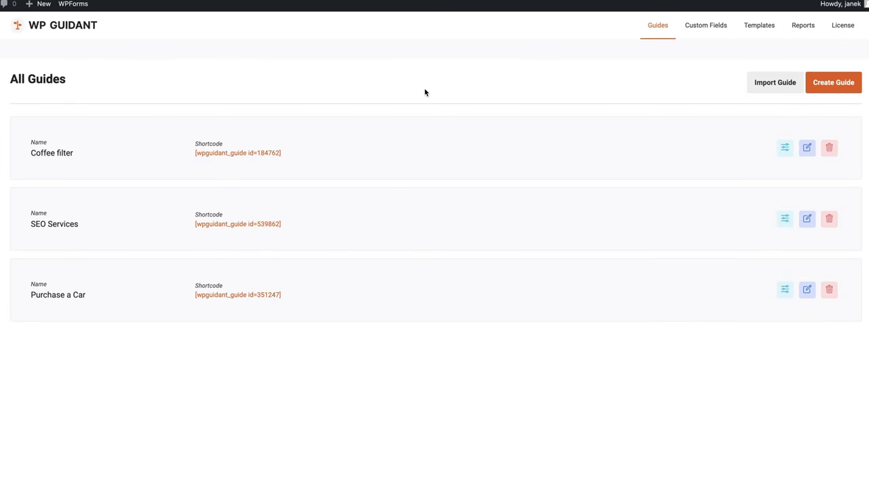
- Create a new WP Guidant guide named "Filter for coffee", leaving its title and description empty
{"action": "left_click", "coordinate": [618, 86]}
{"action": "left_click", "coordinate": [557, 103]}
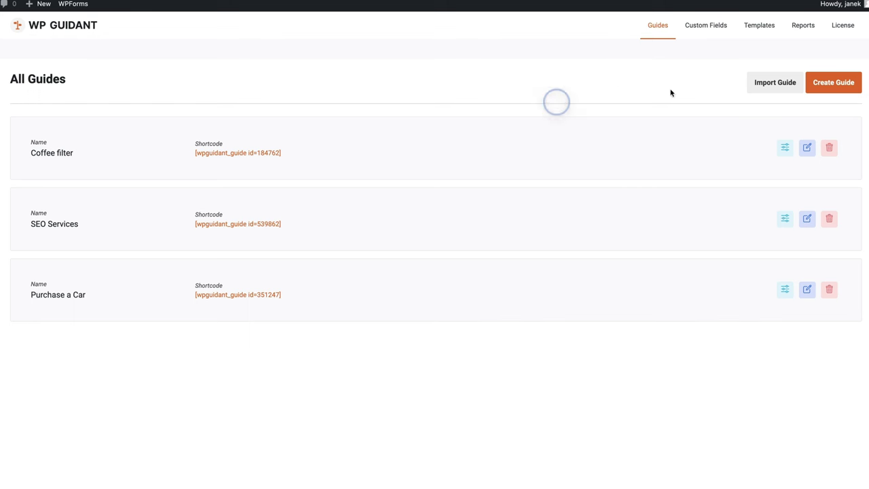
{"action": "left_click", "coordinate": [834, 83]}
{"action": "left_click", "coordinate": [45, 185]}
{"action": "type", "text": "Filter for coffee"}
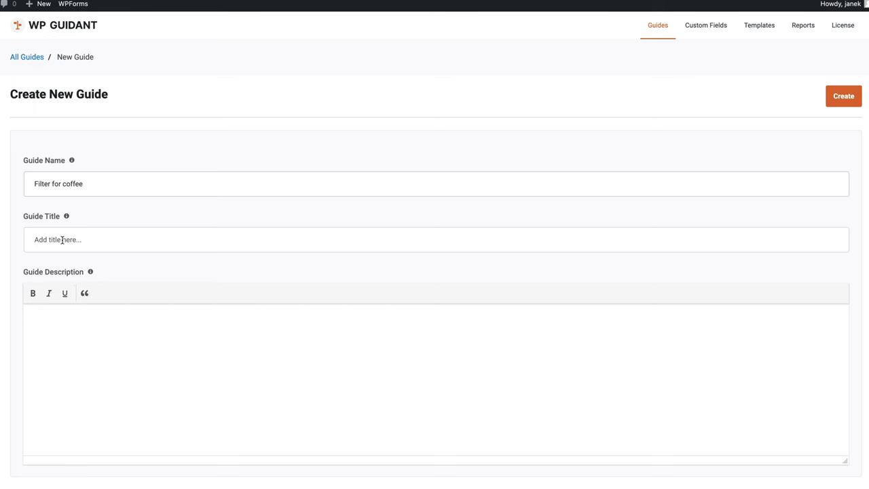
{"action": "scroll", "coordinate": [118, 217], "scroll_direction": "down", "scroll_amount": 3}
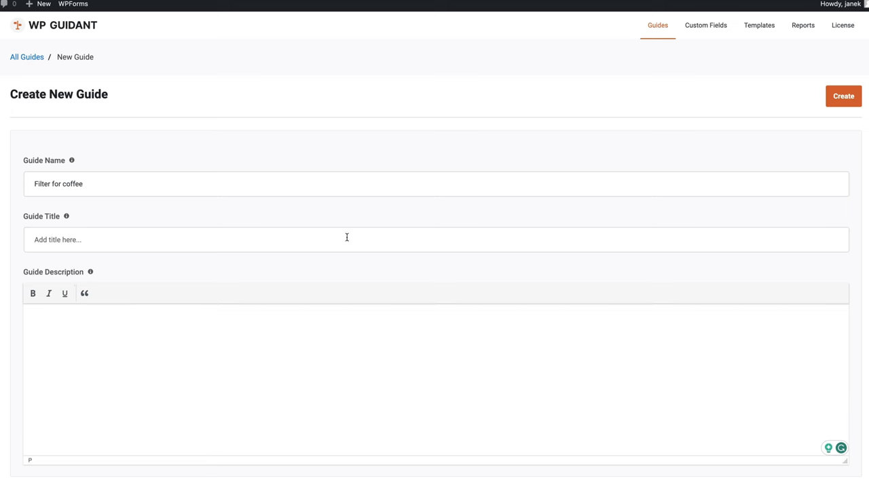
{"action": "left_click", "coordinate": [837, 101]}
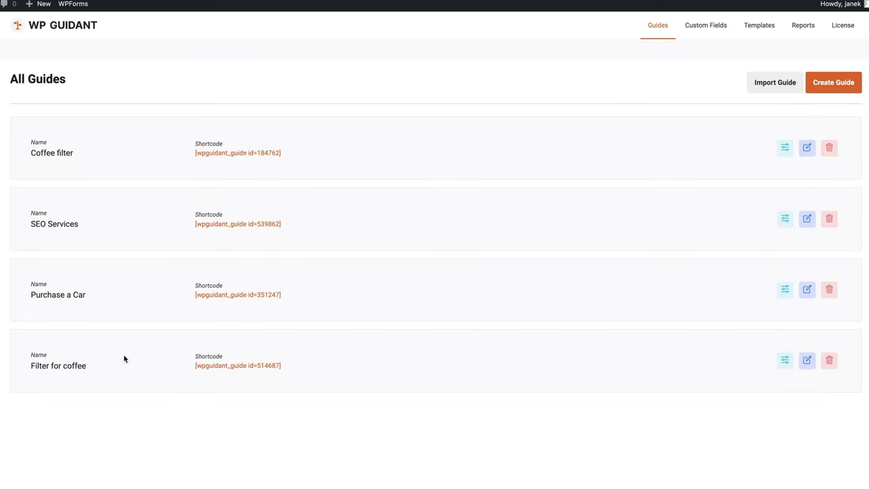
- Start a new filter in the "Filter for coffee" guide, using "Select the Right Coffee Type for Your Taste" as both name and title
{"action": "left_click", "coordinate": [783, 360]}
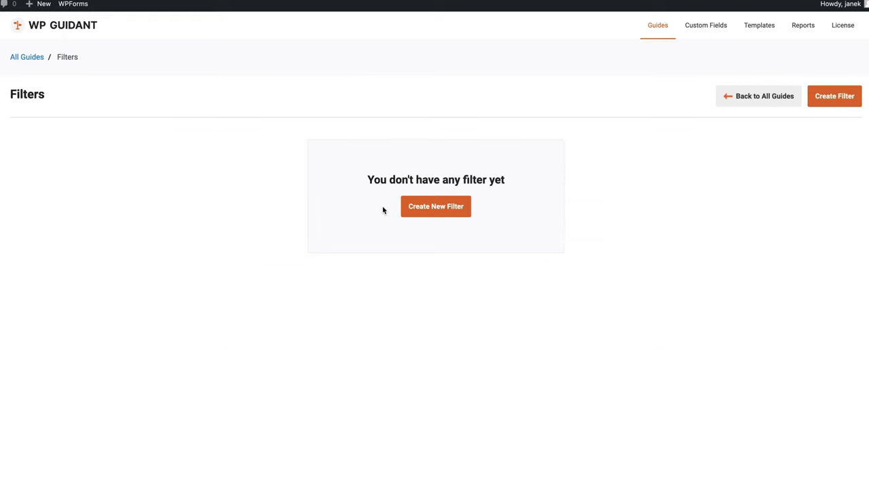
{"action": "left_click", "coordinate": [428, 209]}
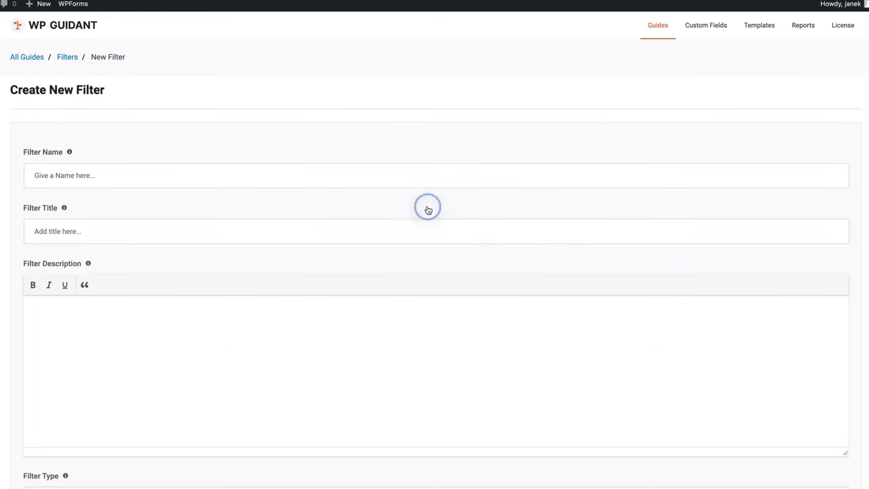
{"action": "left_click", "coordinate": [118, 172]}
{"action": "left_click", "coordinate": [66, 175]}
{"action": "type", "text": "Select the Right Coffee Type for Your Taste"}
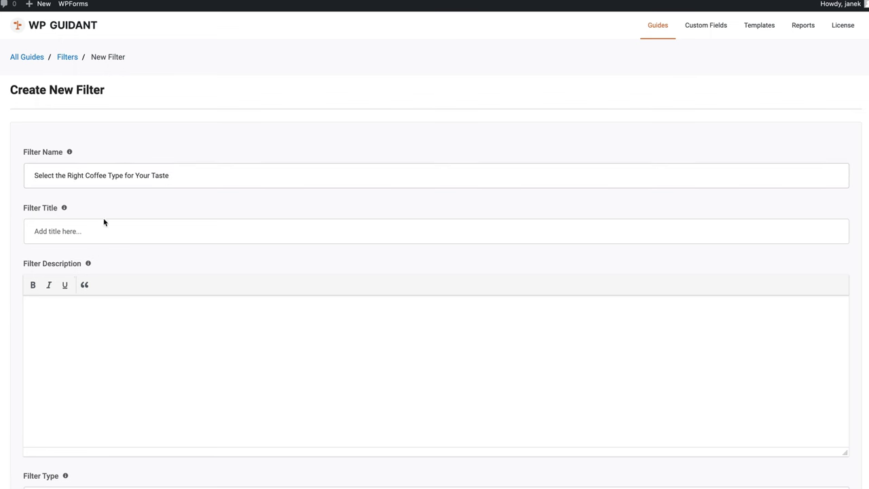
{"action": "left_click", "coordinate": [83, 233]}
{"action": "type", "text": "Select the Right Coffee Type for Your Taste"}
- Set the filter type to Card with card type Checkbox and create the filter
{"action": "scroll", "coordinate": [197, 268], "scroll_direction": "down", "scroll_amount": 2}
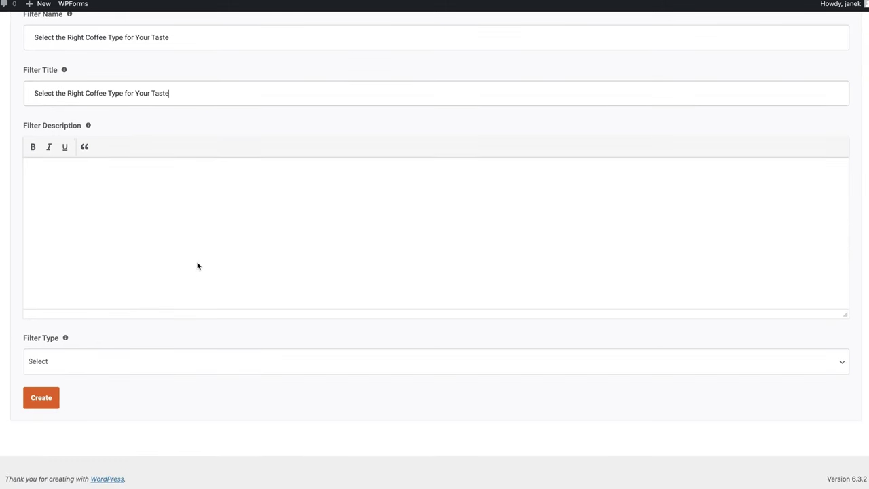
{"action": "left_click", "coordinate": [68, 366]}
{"action": "left_click", "coordinate": [42, 373]}
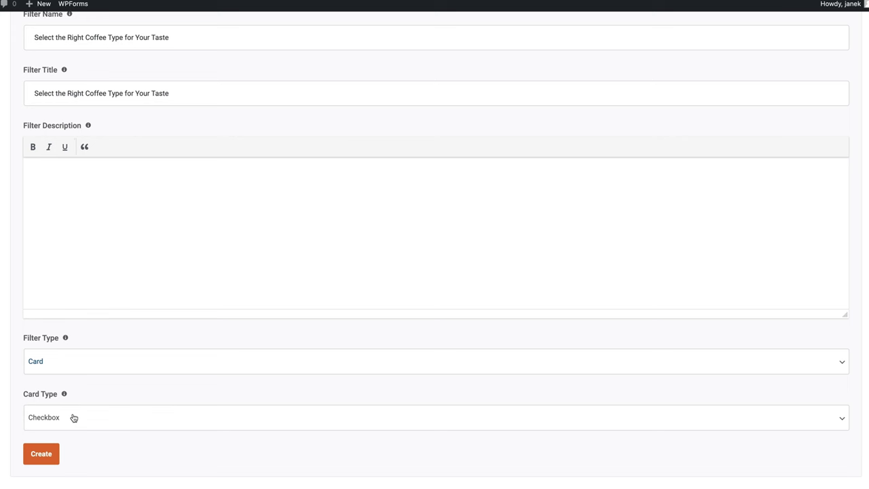
{"action": "left_click", "coordinate": [73, 418]}
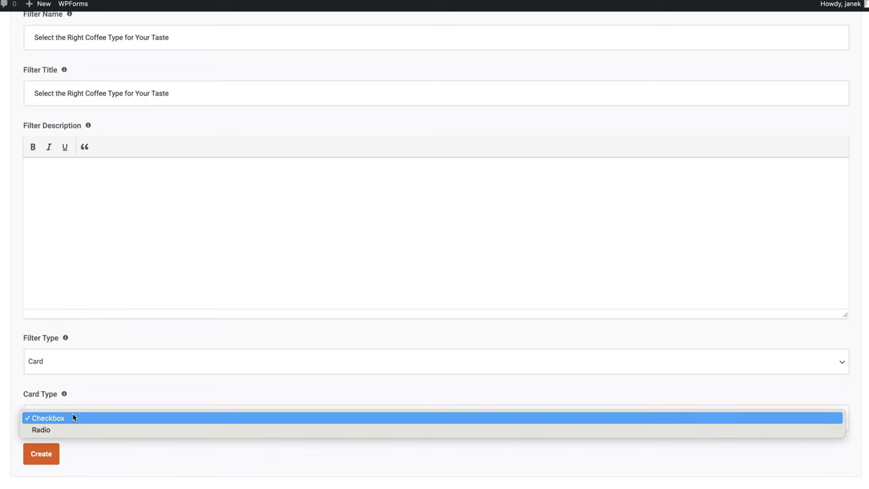
{"action": "left_click", "coordinate": [86, 419]}
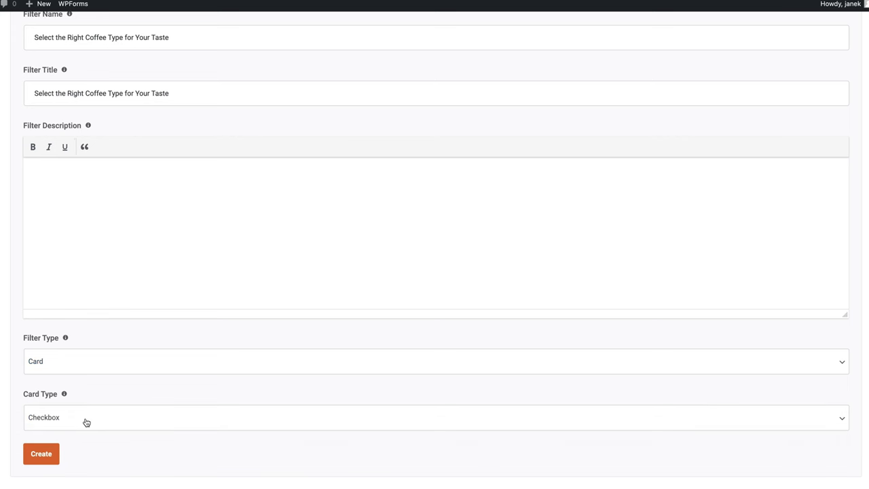
{"action": "left_click", "coordinate": [86, 422]}
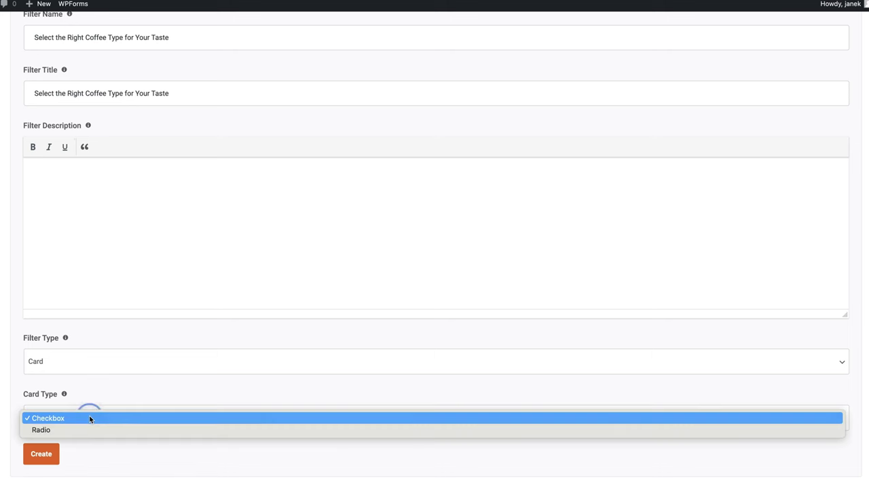
{"action": "left_click", "coordinate": [78, 419]}
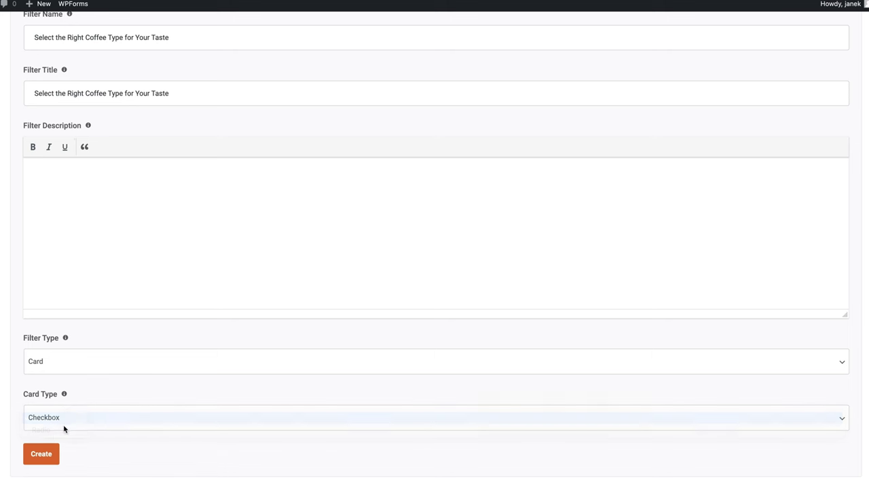
{"action": "left_click", "coordinate": [43, 456]}
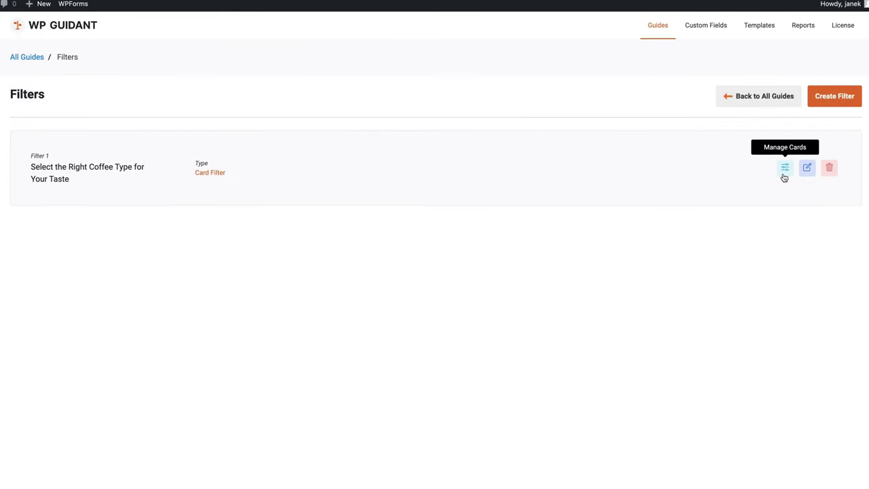
- Create a new card labelled "Coffee beans" with description "Suitable for: Coffee enthusiasts, home baristas, and those who appreciate freshly ground coffee." and a coffee package image
{"action": "left_click", "coordinate": [784, 173]}
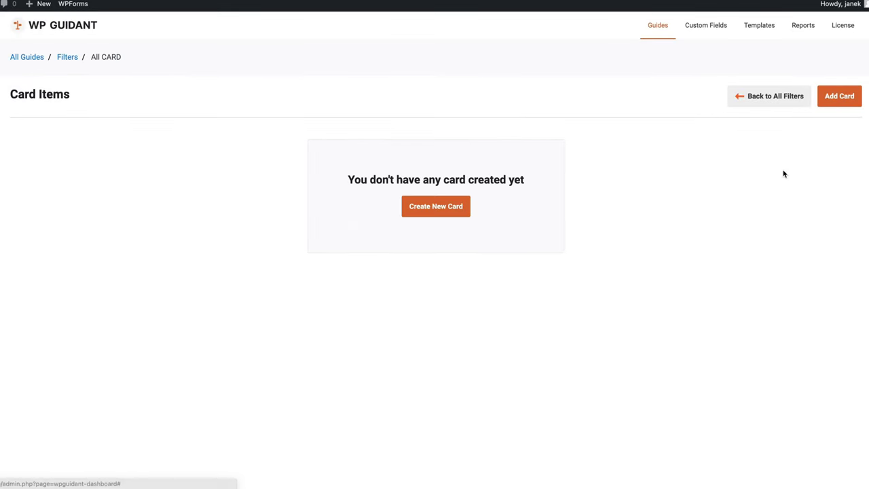
{"action": "left_click", "coordinate": [433, 206]}
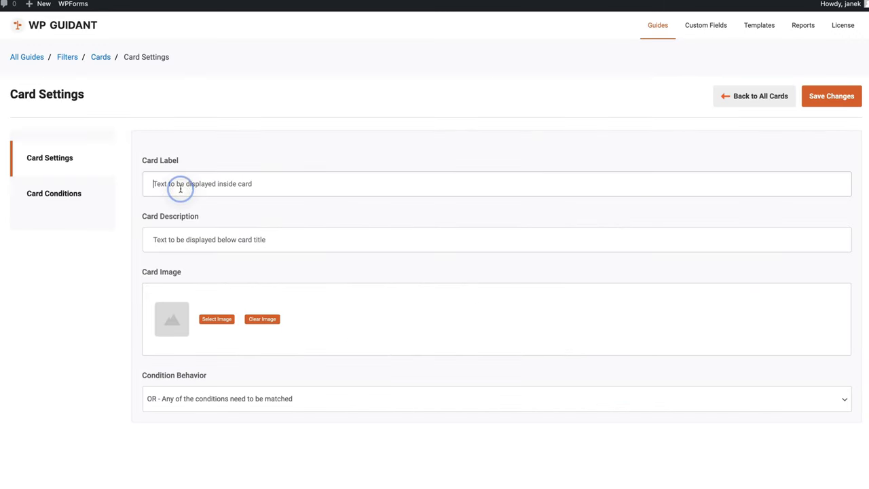
{"action": "left_click", "coordinate": [166, 188]}
{"action": "type", "text": "Coffee beans"}
{"action": "left_click", "coordinate": [194, 239]}
{"action": "type", "text": "Suitable for: Coffee enthusiasts, home baristas, and those who appreciate freshly ground coffee."}
{"action": "left_click", "coordinate": [211, 319]}
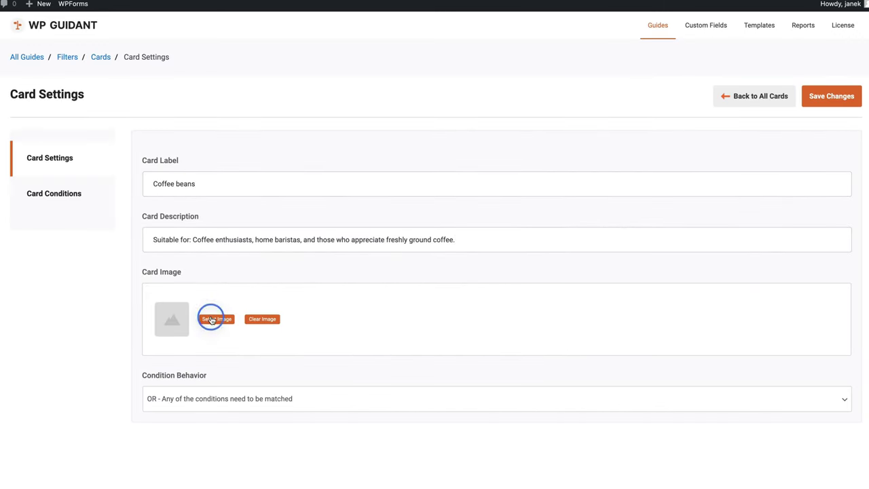
{"action": "left_click", "coordinate": [847, 461]}
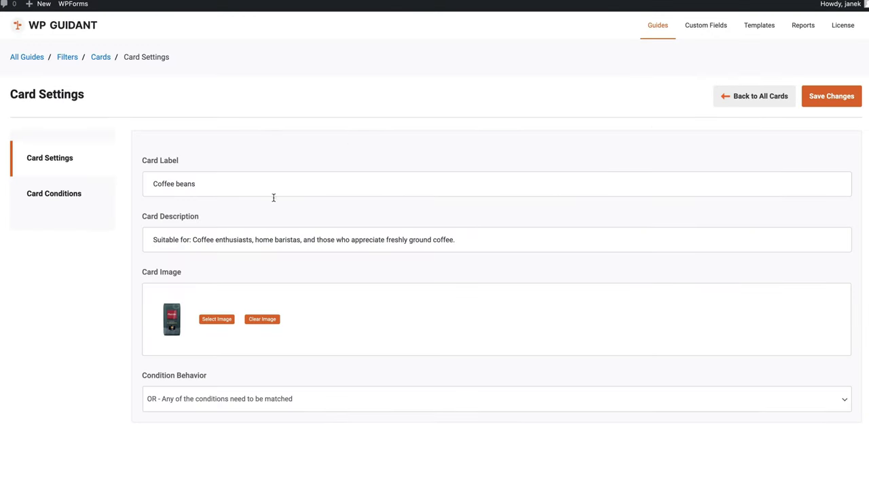
- Start a new condition for the Coffee beans card on [WooCommerce] Product Category with matching type Equal
{"action": "scroll", "coordinate": [273, 198], "scroll_direction": "down", "scroll_amount": 1}
{"action": "left_click", "coordinate": [58, 181]}
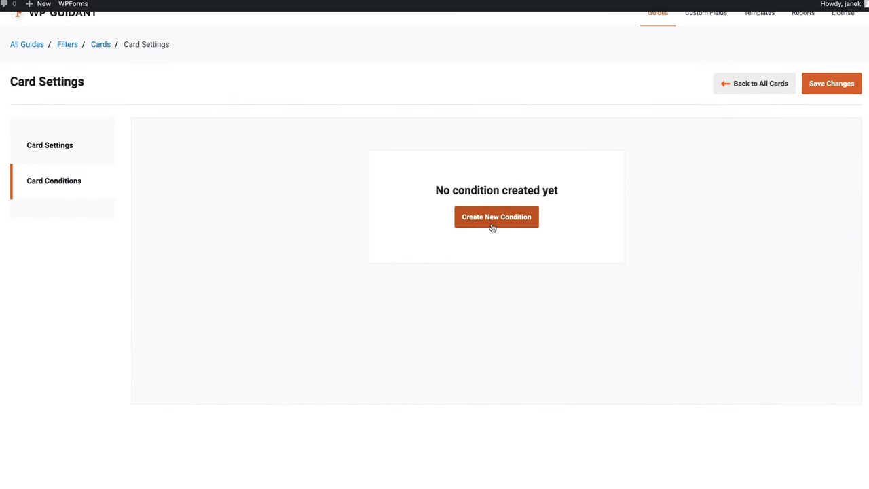
{"action": "left_click", "coordinate": [493, 227]}
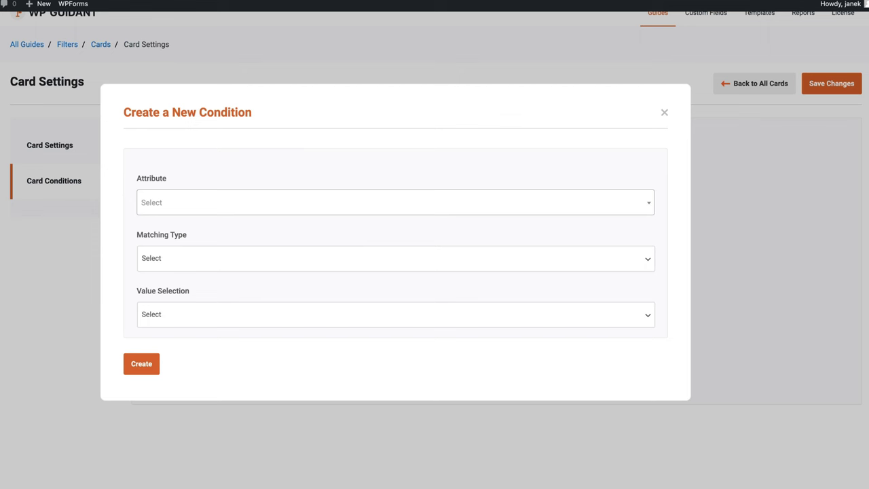
{"action": "left_click", "coordinate": [239, 202]}
{"action": "left_click", "coordinate": [237, 261]}
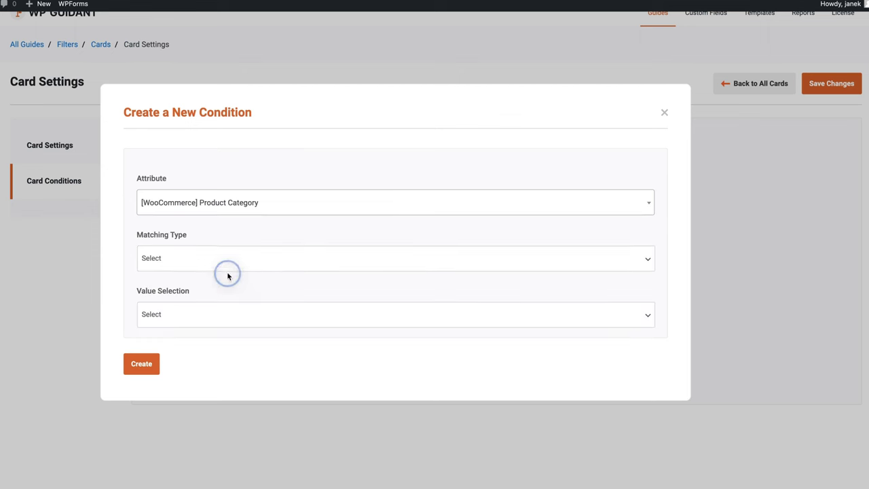
{"action": "left_click", "coordinate": [191, 266]}
{"action": "left_click", "coordinate": [169, 271]}
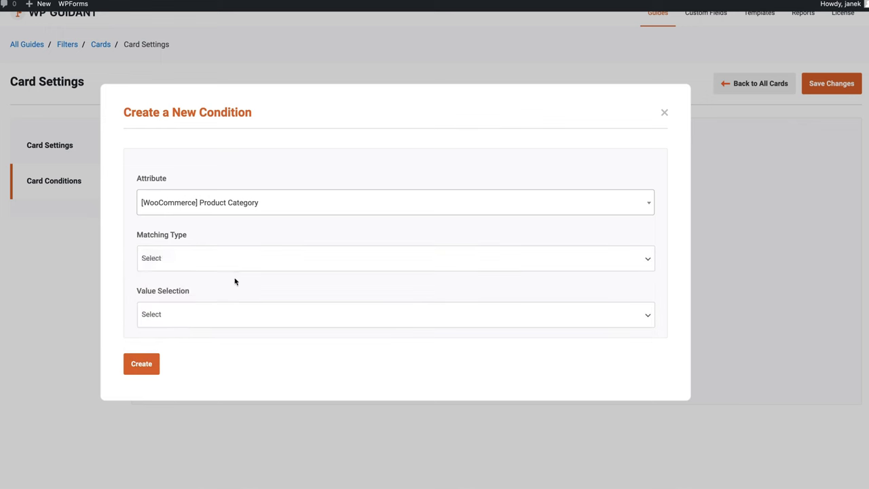
- Set the condition's value selection to From WordPress Settings with value "Coffee beans" and create the condition
{"action": "left_click", "coordinate": [208, 312]}
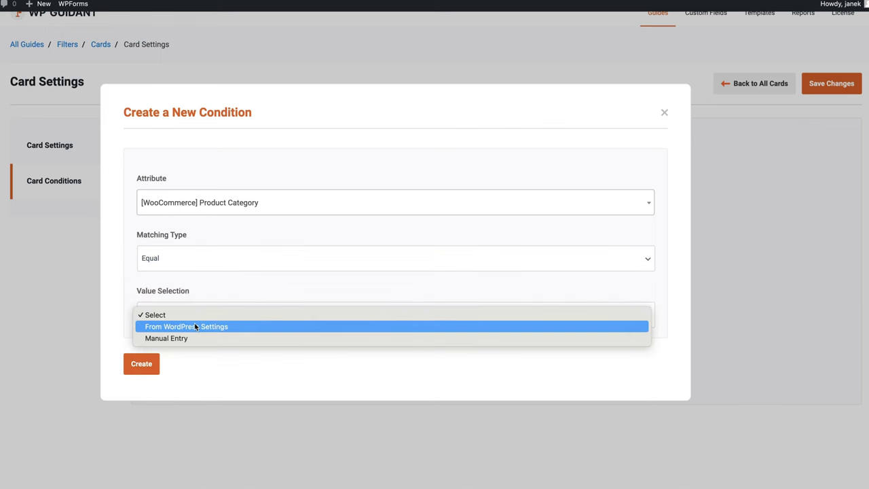
{"action": "left_click", "coordinate": [194, 326]}
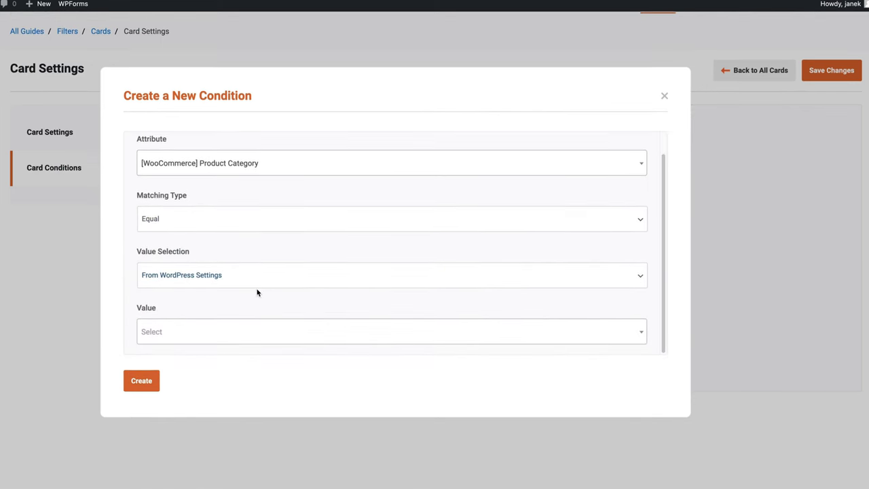
{"action": "left_click", "coordinate": [176, 340]}
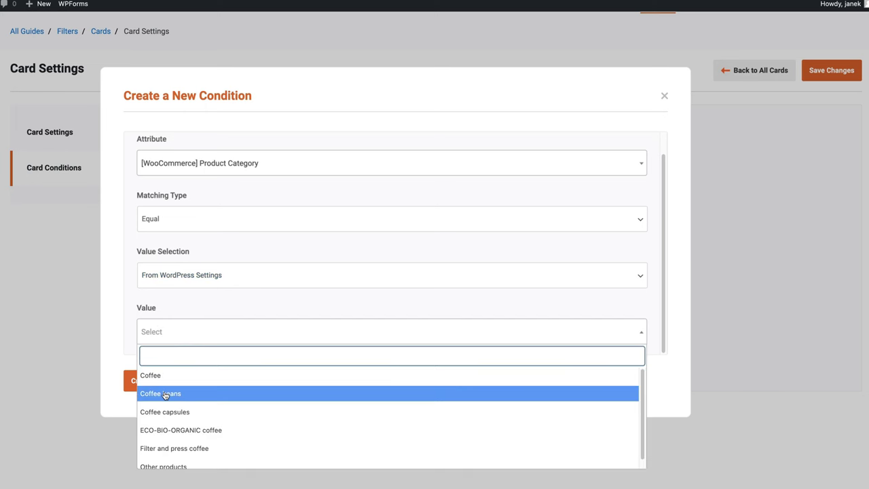
{"action": "left_click", "coordinate": [163, 391]}
{"action": "left_click", "coordinate": [144, 381]}
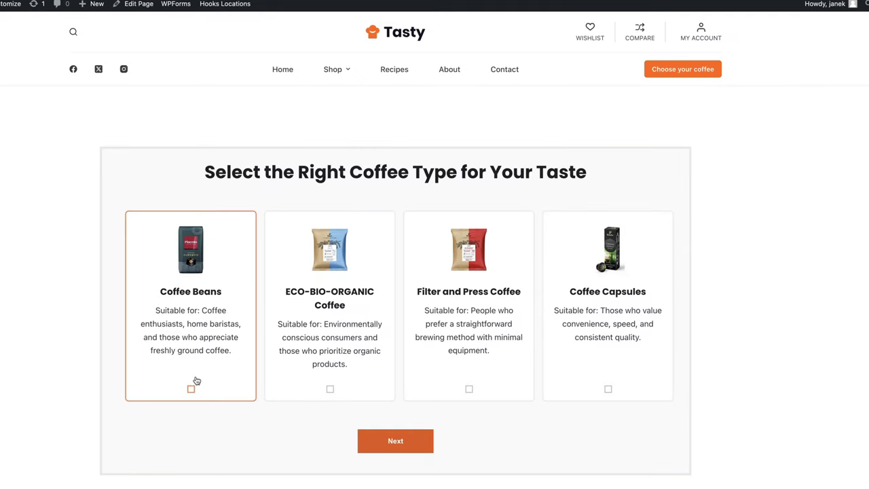
- Select the Coffee Beans card in the live guide, and save the card settings, returning to the card list
{"action": "left_click", "coordinate": [190, 388]}
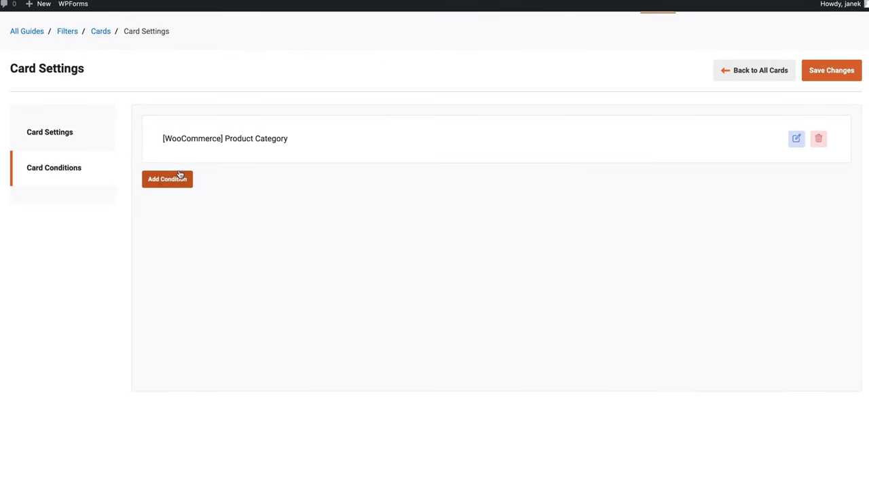
{"action": "left_click", "coordinate": [826, 72]}
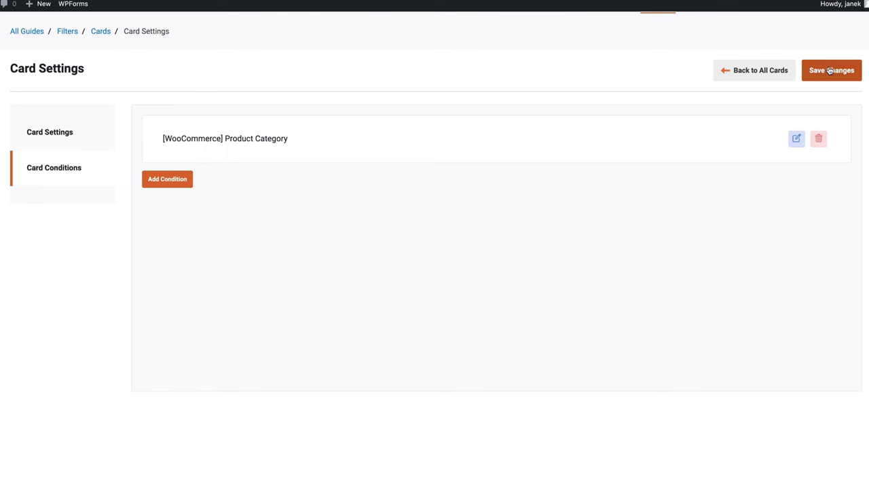
{"action": "left_click", "coordinate": [99, 32]}
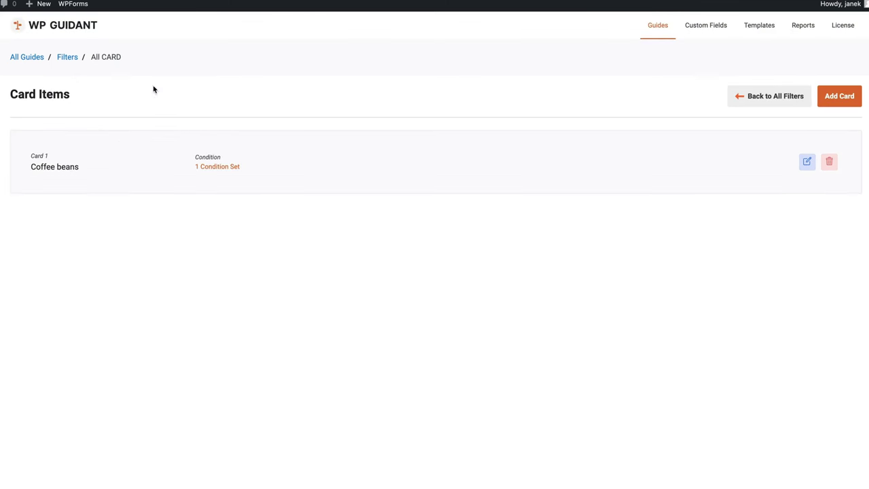
- Add a card labelled "ECO-BIO-ORGANIC Coffee" with description "Suitable for: Environmentally conscious consumers and those who prioritize organic products."
{"action": "left_click", "coordinate": [836, 99]}
{"action": "left_click", "coordinate": [218, 175]}
{"action": "type", "text": "ECO-BIO-ORGANIC Coffee"}
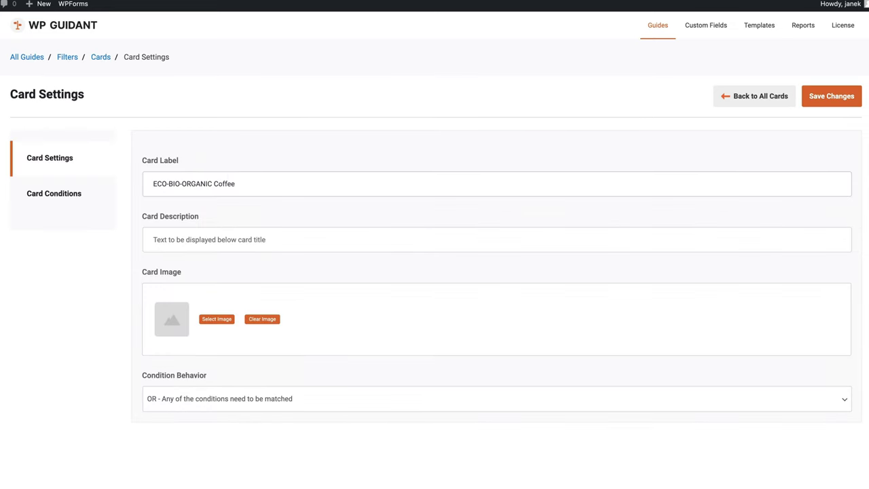
{"action": "left_click", "coordinate": [236, 245]}
{"action": "type", "text": "Suitable for: Environmentally conscious consumers and those who prioritize organic products."}
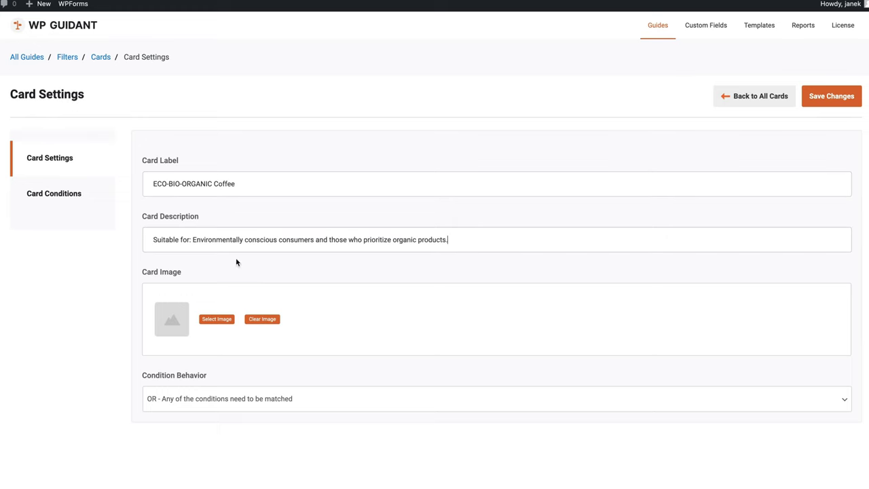
- Set the ECO-BIO-ORGANIC Coffee card's image to the beige and blue coffee bag's front view from the media library
{"action": "left_click", "coordinate": [223, 317]}
{"action": "left_click", "coordinate": [459, 158]}
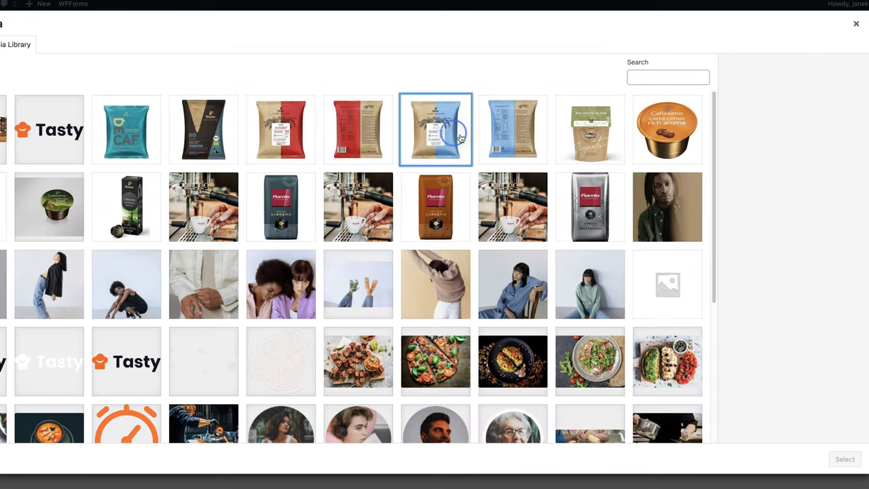
{"action": "left_click", "coordinate": [854, 457]}
- Start a new condition for the ECO-BIO-ORGANIC Coffee card on [WooCommerce] Product Category with matching type Equal
{"action": "left_click", "coordinate": [57, 183]}
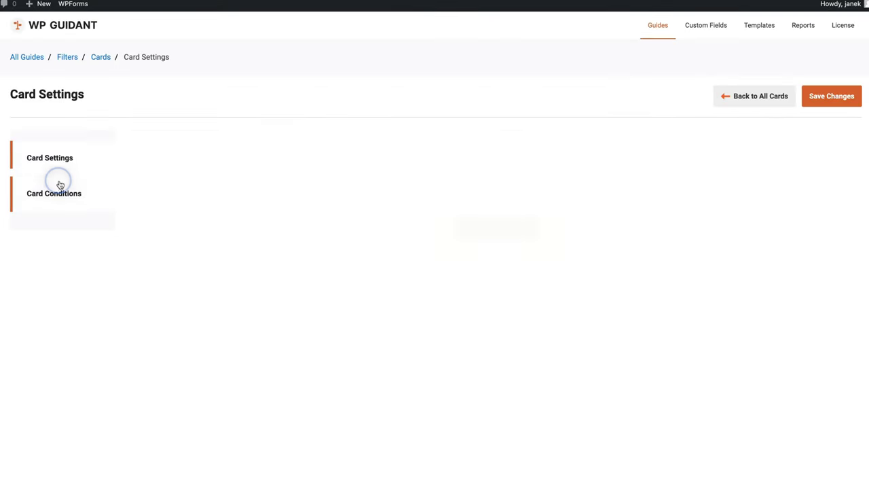
{"action": "left_click", "coordinate": [515, 231]}
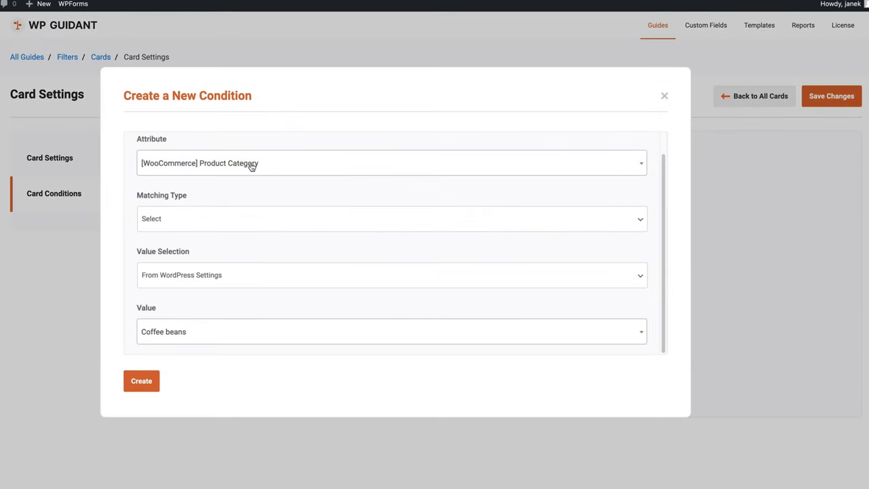
{"action": "left_click", "coordinate": [174, 218]}
{"action": "left_click", "coordinate": [164, 234]}
{"action": "left_click", "coordinate": [185, 218]}
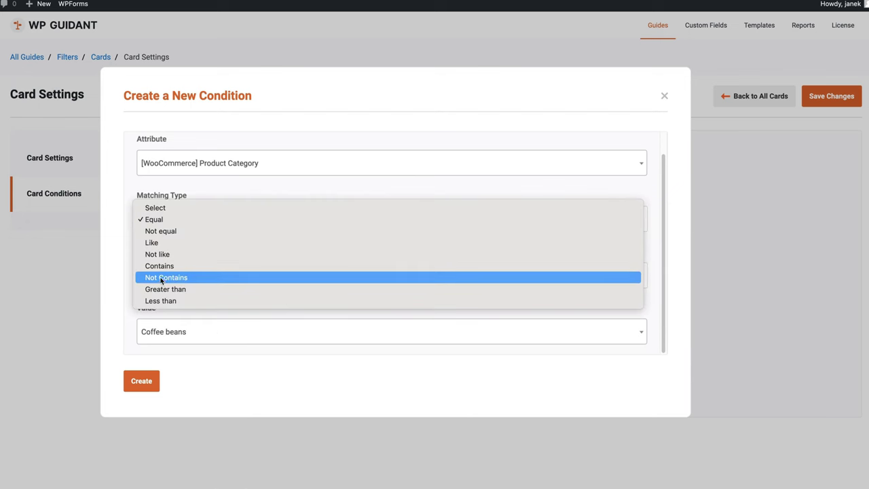
{"action": "left_click", "coordinate": [120, 243]}
- Keep the value selection on From WordPress Settings, choose "ECO-BIO-ORGANIC coffee" as the value and create the condition
{"action": "left_click", "coordinate": [201, 275]}
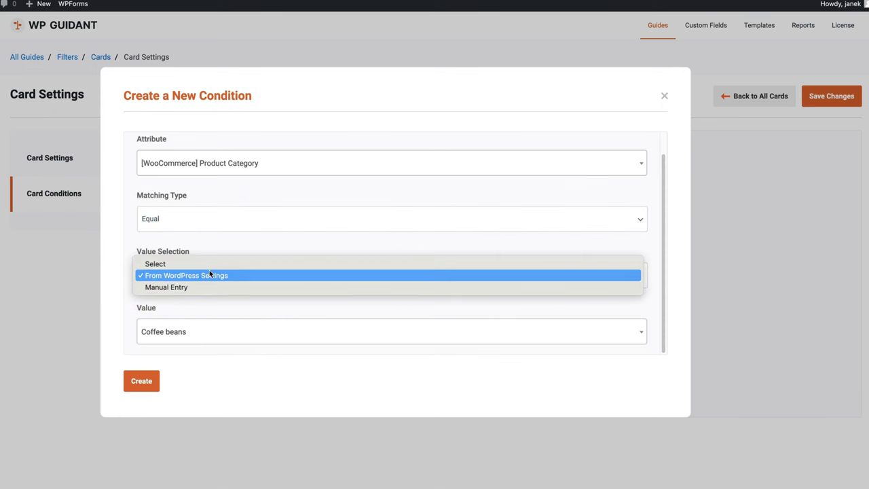
{"action": "left_click", "coordinate": [117, 273]}
{"action": "left_click", "coordinate": [229, 319]}
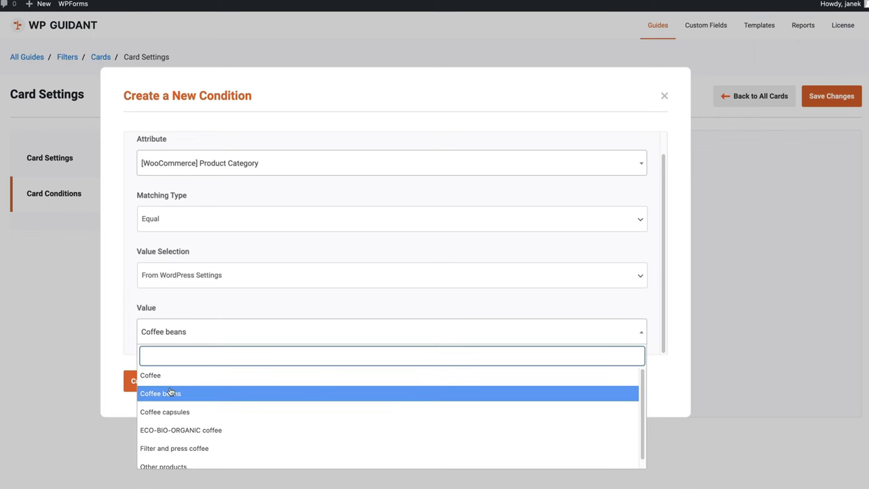
{"action": "left_click", "coordinate": [174, 430]}
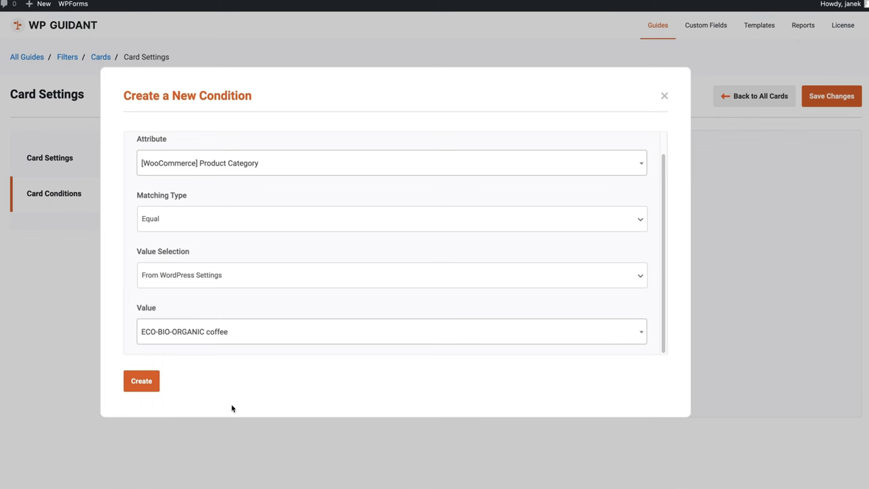
{"action": "left_click", "coordinate": [142, 381]}
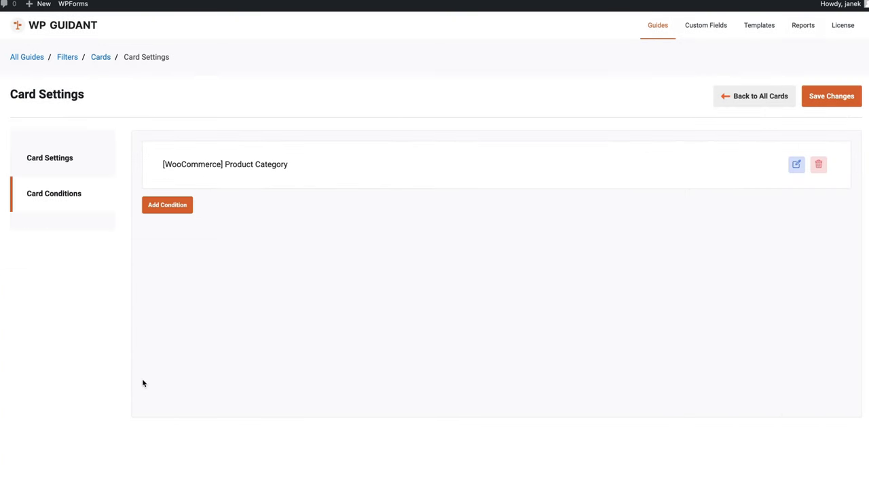
- Save the ECO-BIO-ORGANIC Coffee card, and advance the live guide past the coffee type selection
{"action": "left_click", "coordinate": [825, 99]}
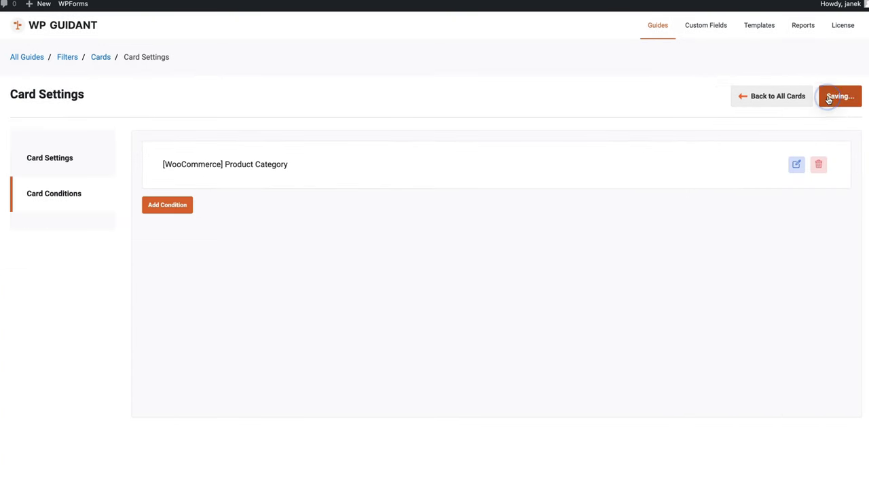
{"action": "left_click", "coordinate": [98, 57]}
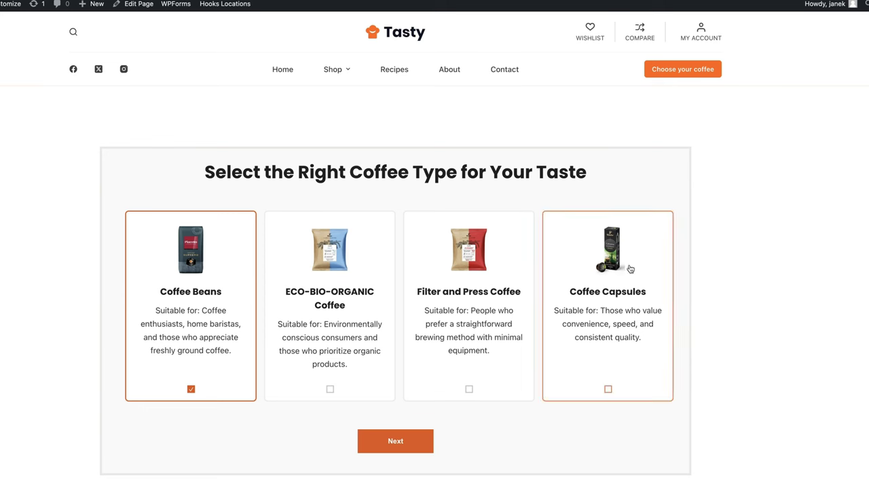
{"action": "left_click", "coordinate": [397, 445]}
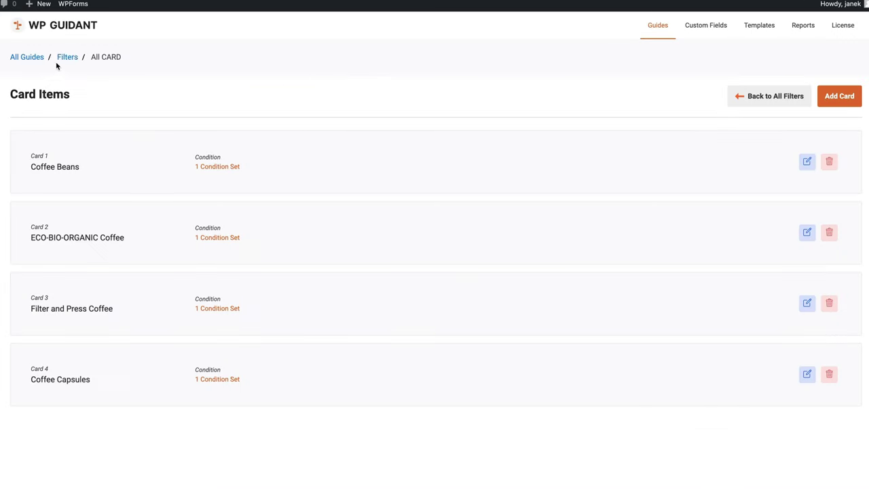
- Create a new filter named "Price filter" with filter type Slider, leaving its title and description empty
{"action": "left_click", "coordinate": [68, 57]}
{"action": "left_click", "coordinate": [828, 100]}
{"action": "left_click", "coordinate": [58, 176]}
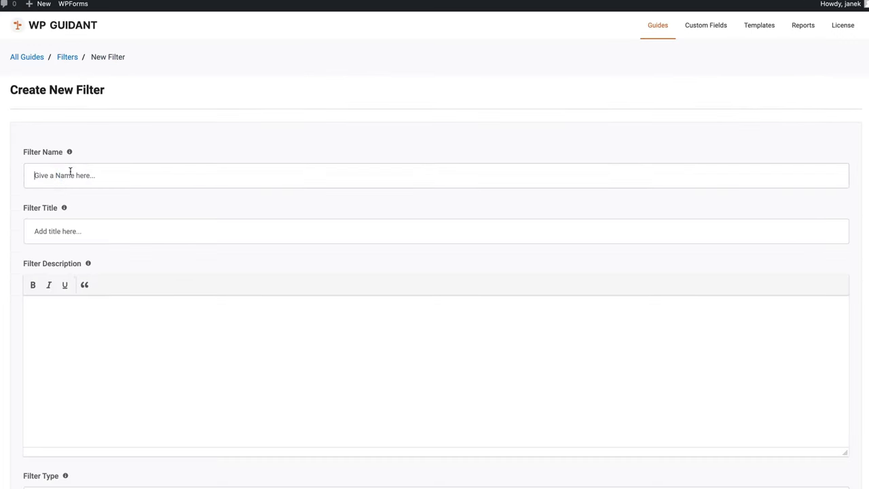
{"action": "type", "text": "Price filter"}
{"action": "scroll", "coordinate": [264, 207], "scroll_direction": "down", "scroll_amount": 4}
{"action": "left_click", "coordinate": [72, 361]}
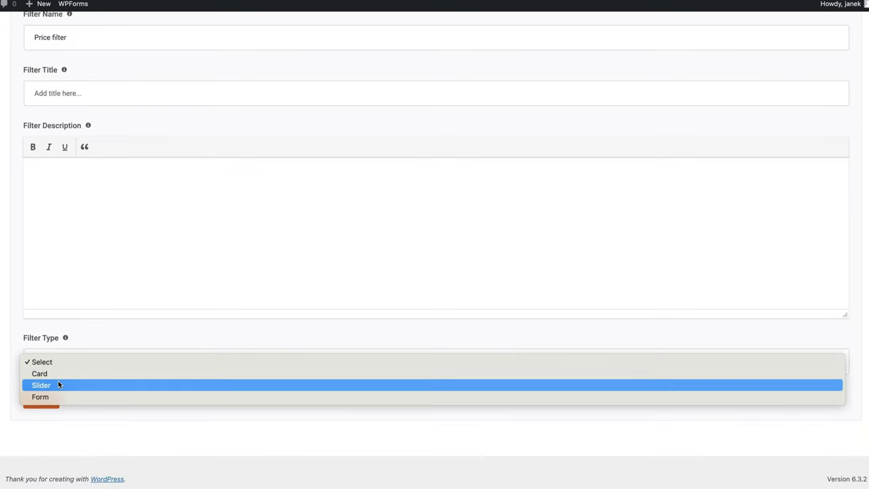
{"action": "key", "text": "Escape"}
{"action": "left_click", "coordinate": [40, 397]}
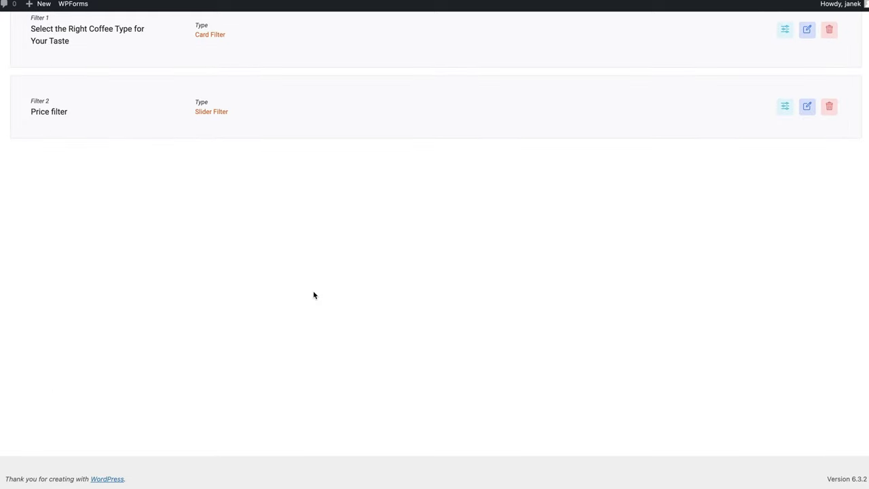
- Create a slider in the Price filter with label "Select price" and slider type Range
{"action": "scroll", "coordinate": [325, 274], "scroll_direction": "up", "scroll_amount": 2}
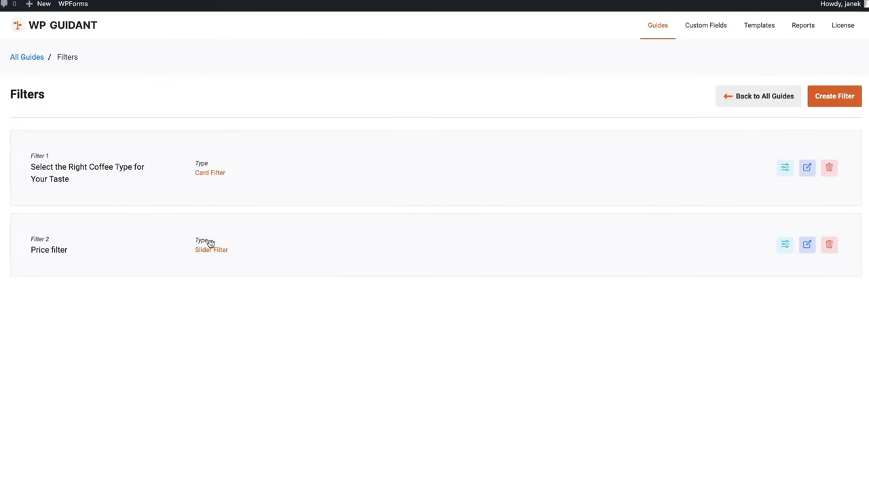
{"action": "left_click", "coordinate": [785, 244]}
{"action": "left_click", "coordinate": [432, 214]}
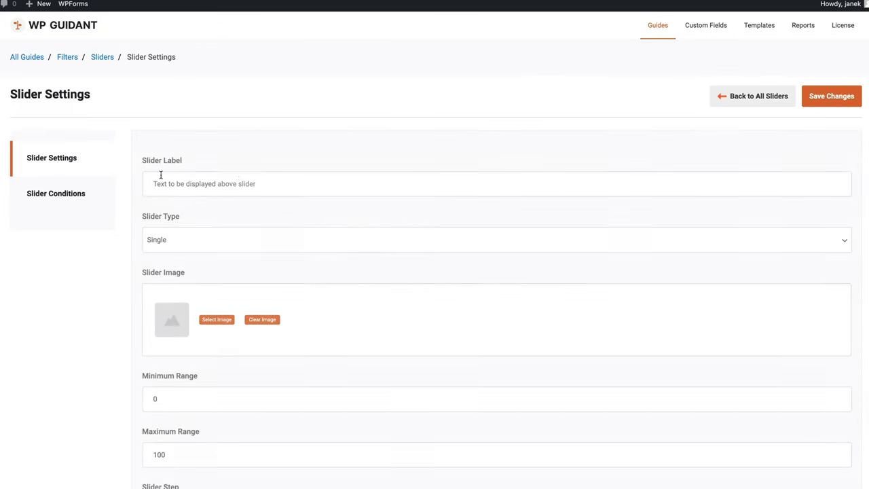
{"action": "left_click", "coordinate": [234, 174]}
{"action": "type", "text": "Select price"}
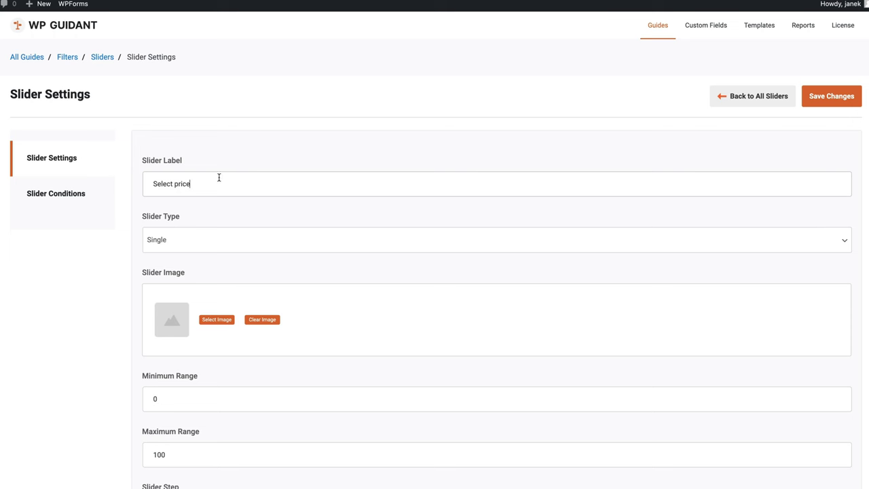
{"action": "left_click", "coordinate": [171, 240]}
{"action": "left_click", "coordinate": [160, 253]}
- Set the price slider's step to 1, keeping the range at 0 to 100 and the before and after texts empty
{"action": "scroll", "coordinate": [270, 310], "scroll_direction": "down", "scroll_amount": 3}
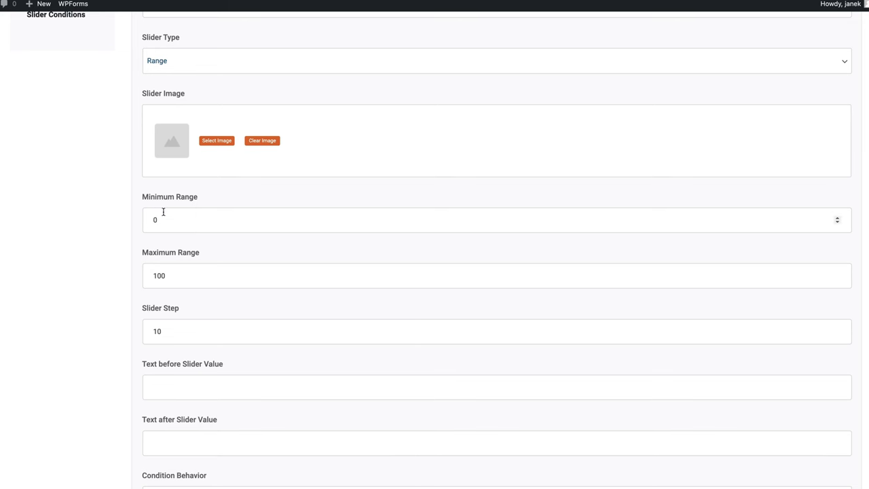
{"action": "scroll", "coordinate": [187, 283], "scroll_direction": "down", "scroll_amount": 1}
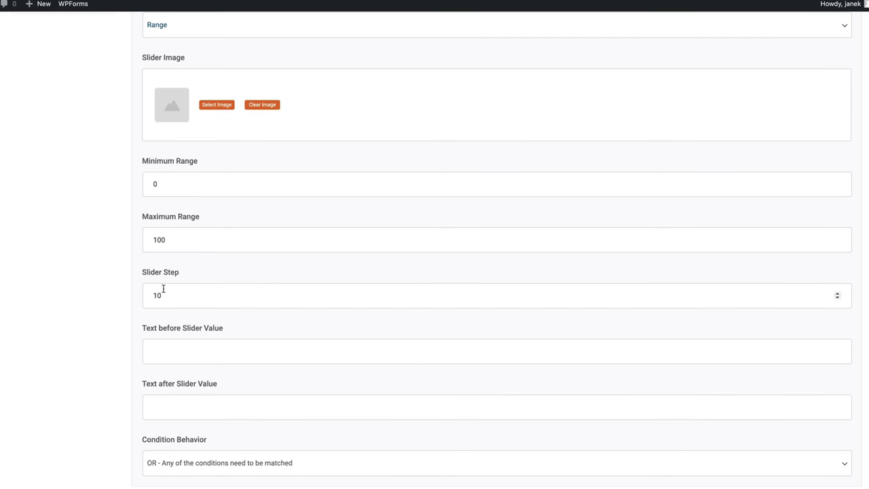
{"action": "double_click", "coordinate": [167, 264]}
{"action": "type", "text": "1"}
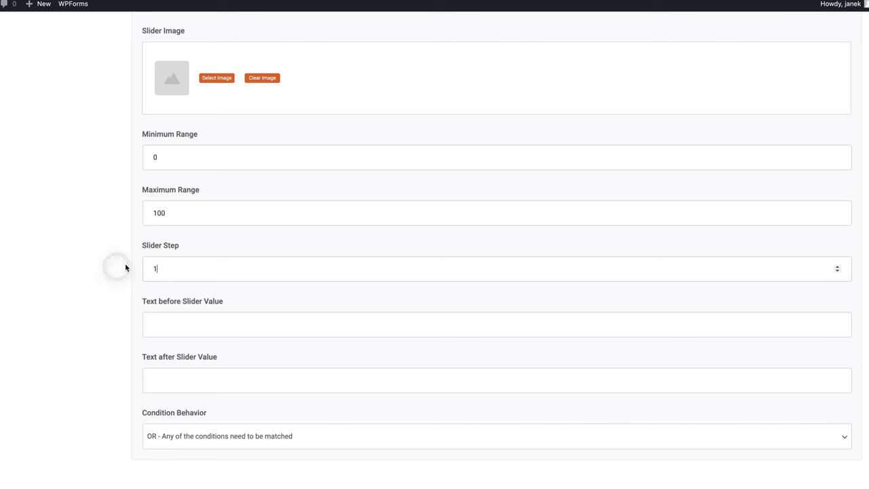
{"action": "left_click", "coordinate": [97, 274]}
{"action": "scroll", "coordinate": [163, 290], "scroll_direction": "down", "scroll_amount": 1}
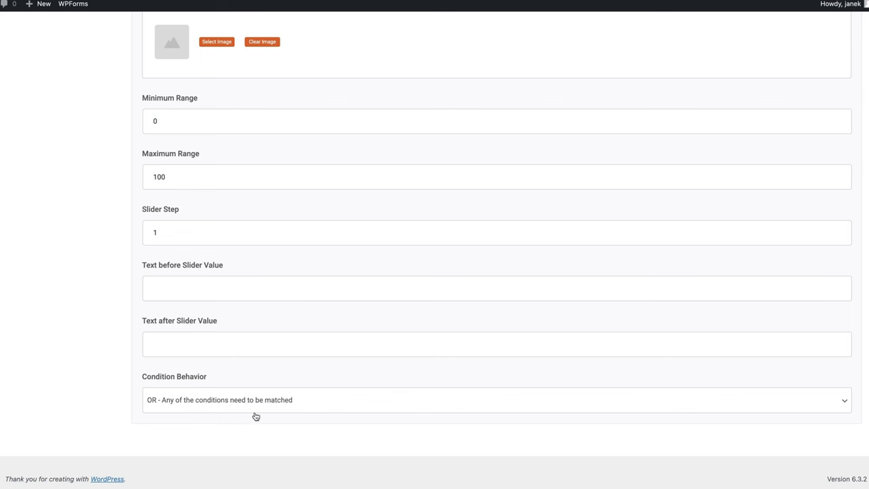
{"action": "scroll", "coordinate": [325, 373], "scroll_direction": "up", "scroll_amount": 8}
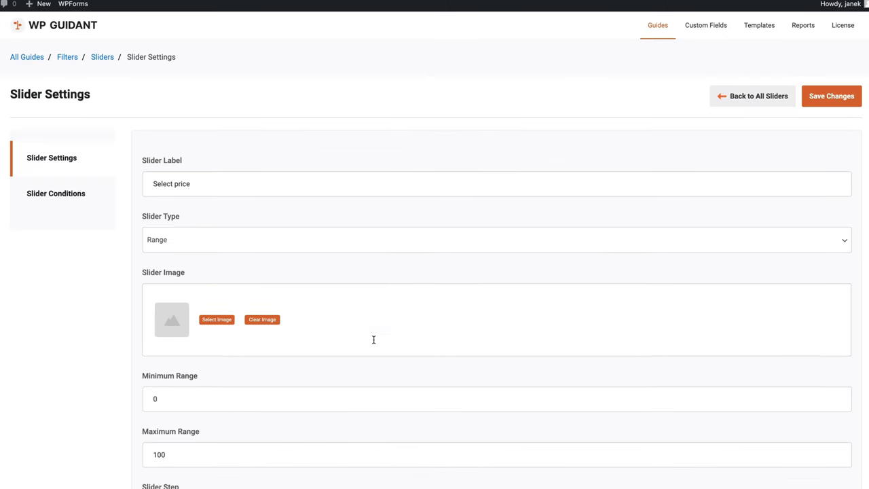
- Save the slider settings and start a new slider condition with attribute [WooCommerce] Product Category and matching type Between
{"action": "left_click", "coordinate": [840, 94]}
{"action": "left_click", "coordinate": [61, 196]}
{"action": "left_click", "coordinate": [501, 229]}
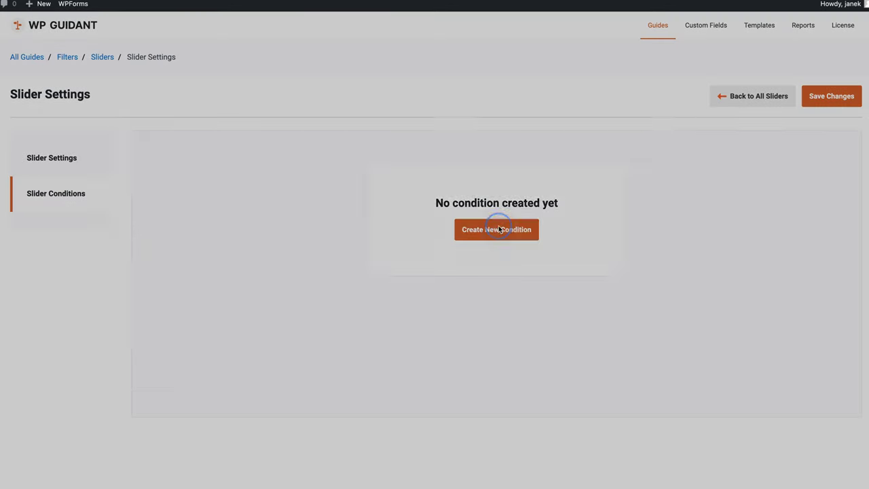
{"action": "left_click", "coordinate": [225, 222]}
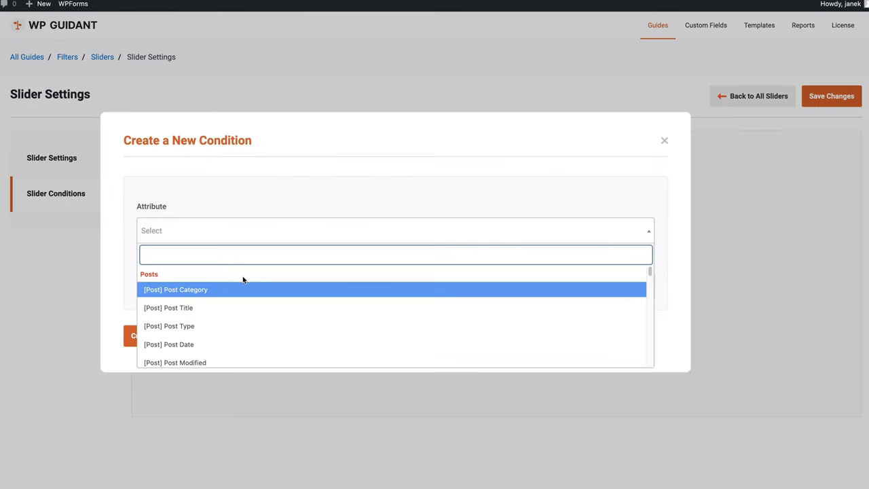
{"action": "scroll", "coordinate": [245, 279], "scroll_direction": "down", "scroll_amount": 3}
{"action": "left_click", "coordinate": [224, 329]}
{"action": "left_click", "coordinate": [217, 295]}
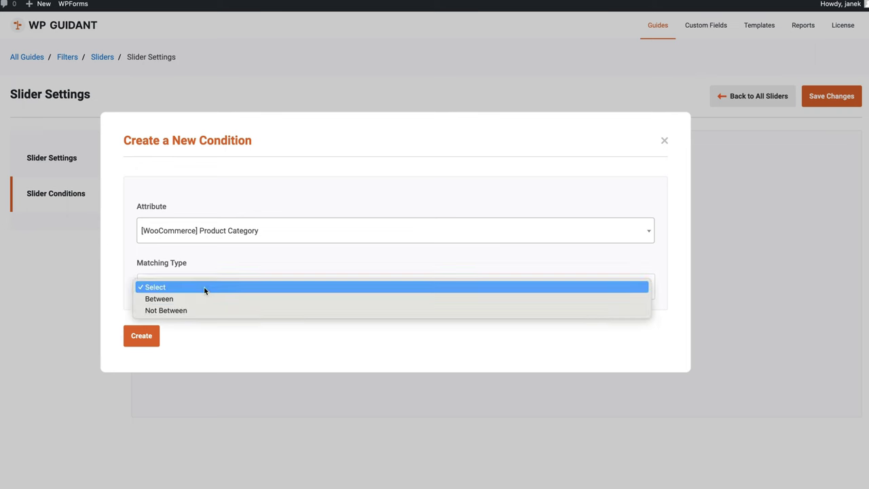
{"action": "left_click", "coordinate": [176, 300]}
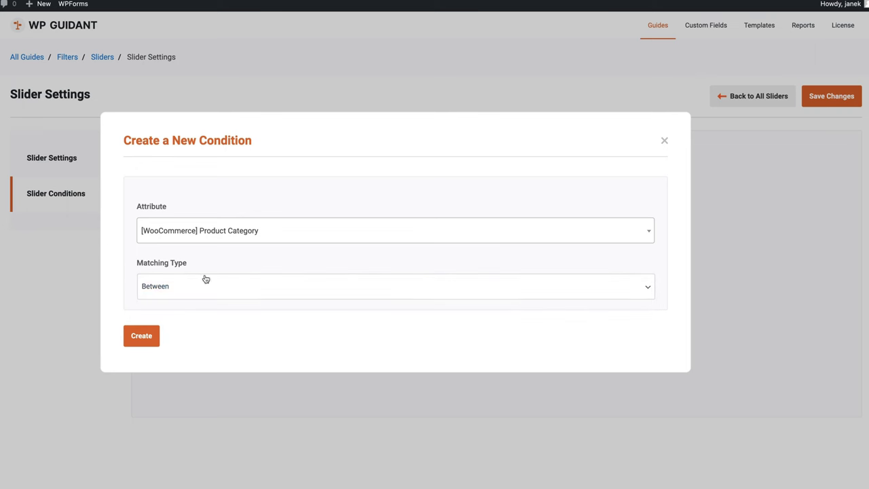
- Review the other available attributes, create the condition with Product Category kept, and save the slider changes
{"action": "left_click", "coordinate": [246, 228]}
{"action": "scroll", "coordinate": [276, 291], "scroll_direction": "down", "scroll_amount": 1}
{"action": "scroll", "coordinate": [314, 305], "scroll_direction": "up", "scroll_amount": 5}
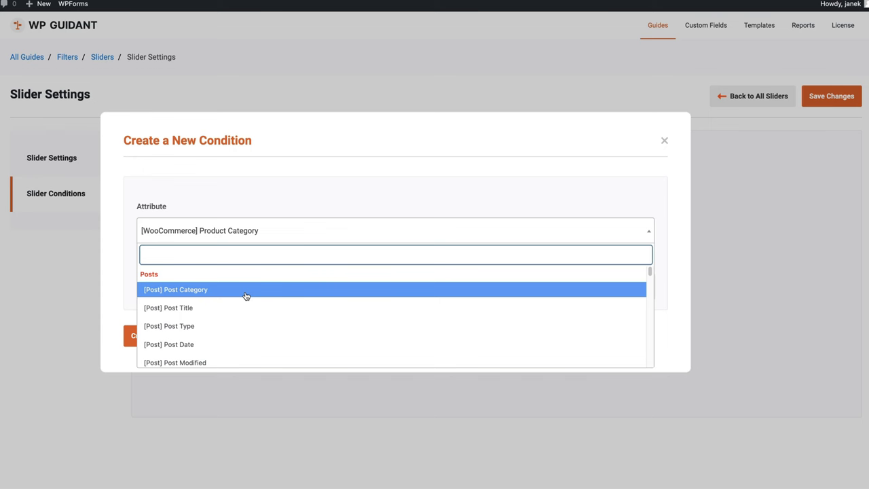
{"action": "scroll", "coordinate": [242, 297], "scroll_direction": "down", "scroll_amount": 3}
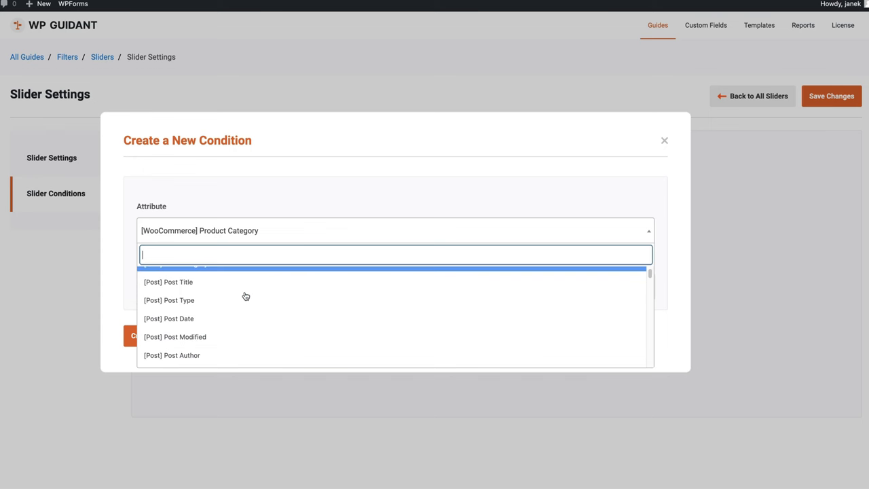
{"action": "left_click", "coordinate": [115, 269]}
{"action": "left_click", "coordinate": [146, 335]}
{"action": "left_click", "coordinate": [832, 96]}
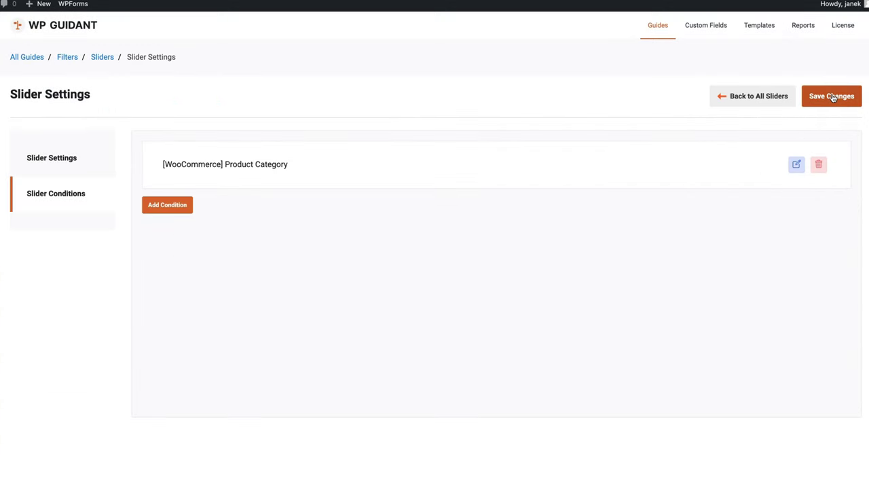
- Return to the list of all guides and copy the Coffee filter guide's shortcode
{"action": "left_click", "coordinate": [67, 58]}
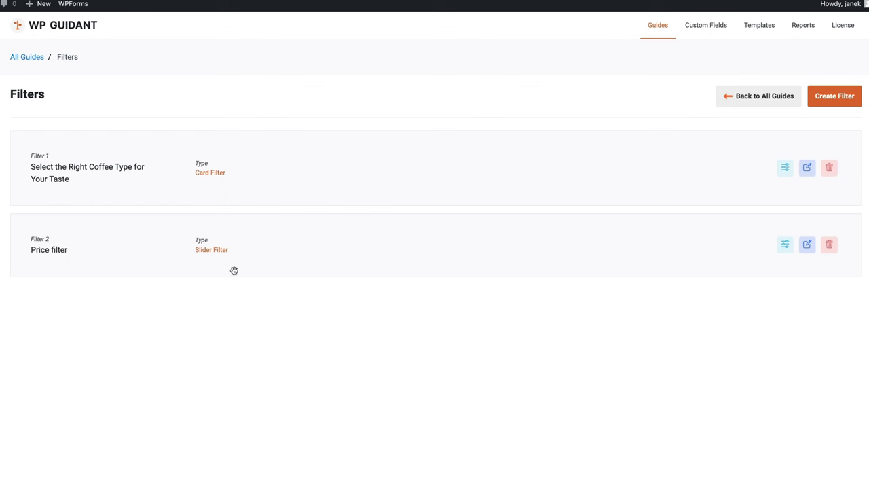
{"action": "left_click", "coordinate": [753, 96]}
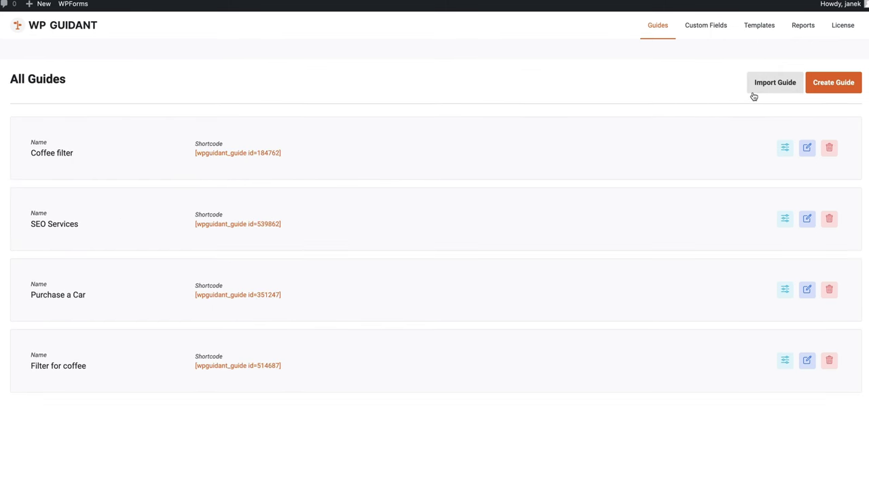
{"action": "left_click_drag", "start_coordinate": [290, 154], "coordinate": [189, 155]}
{"action": "key", "text": "ctrl+c"}
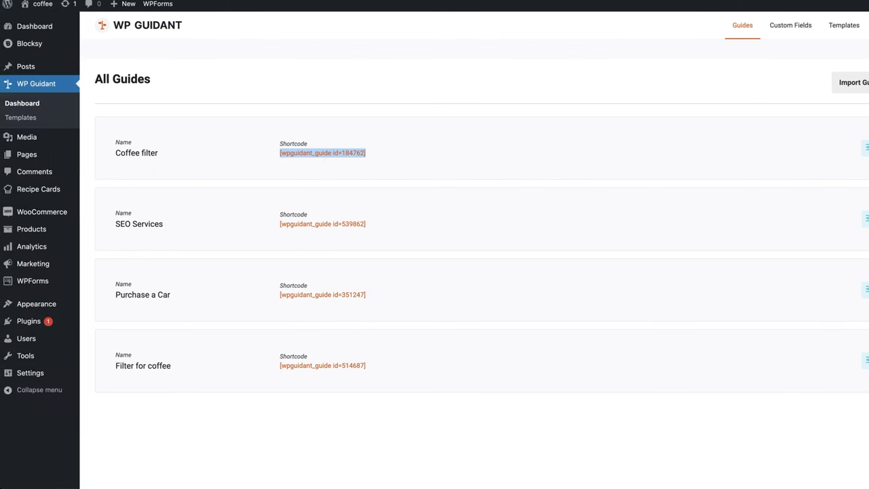
- Add a Shortcode block containing [wpguidant_guide id=184762] to the Filters page and update the page
{"action": "mouse_move", "coordinate": [34, 153]}
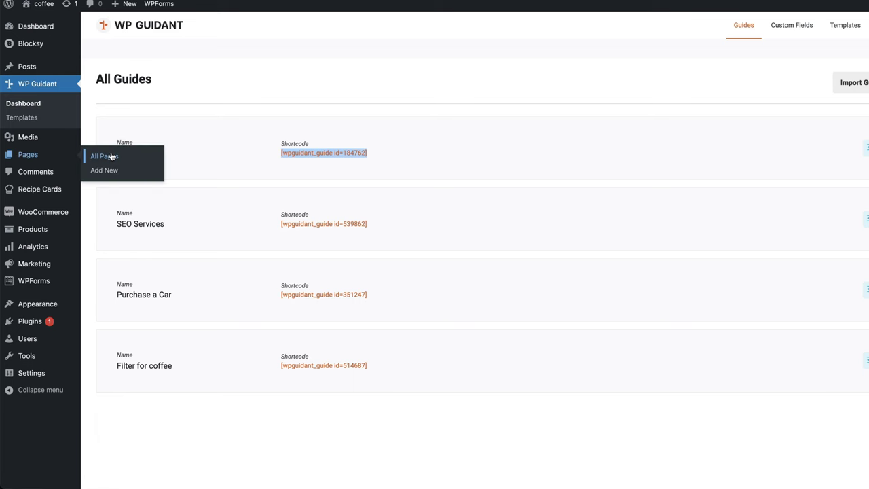
{"action": "left_click", "coordinate": [112, 156]}
{"action": "left_click", "coordinate": [123, 224]}
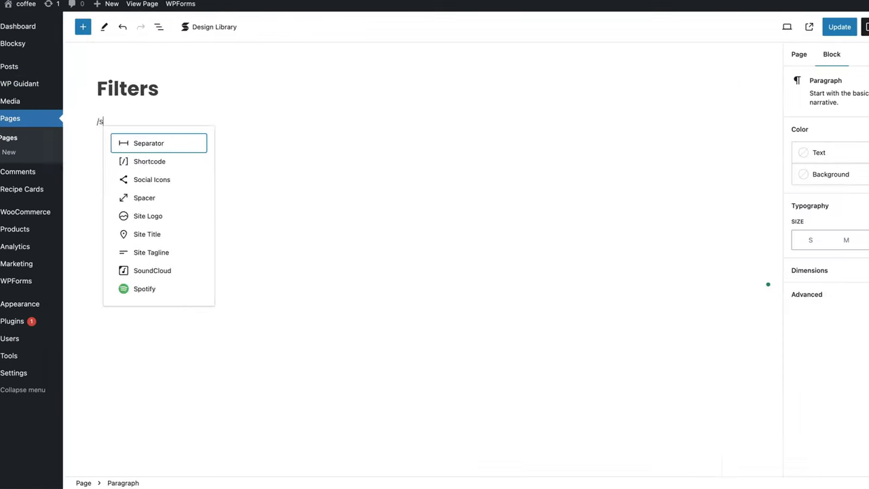
{"action": "type", "text": "ho"}
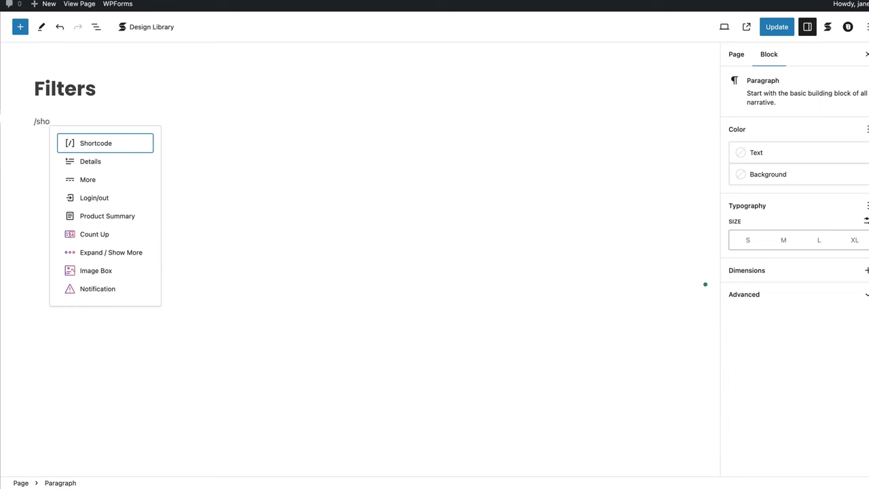
{"action": "left_click", "coordinate": [115, 148]}
{"action": "key", "text": "ctrl+v"}
{"action": "left_click", "coordinate": [777, 27]}
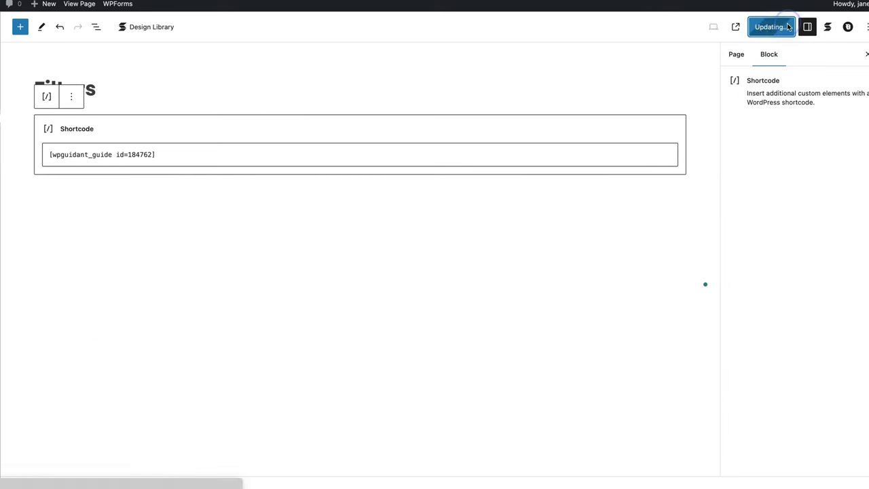
- Test the live coffee guide by choosing Filter and Press Coffee, narrowing the price range, and reviewing the personal results
{"action": "left_click", "coordinate": [79, 4]}
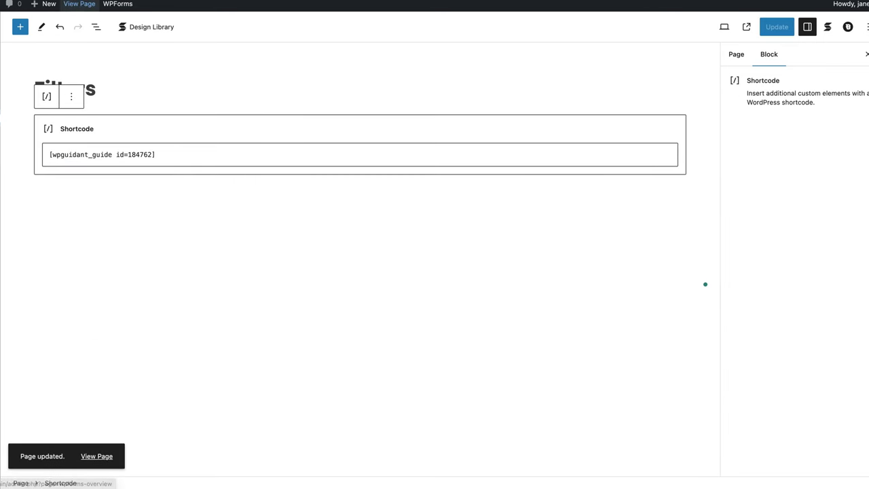
{"action": "scroll", "coordinate": [47, 153], "scroll_direction": "down", "scroll_amount": 3}
{"action": "scroll", "coordinate": [46, 139], "scroll_direction": "up", "scroll_amount": 3}
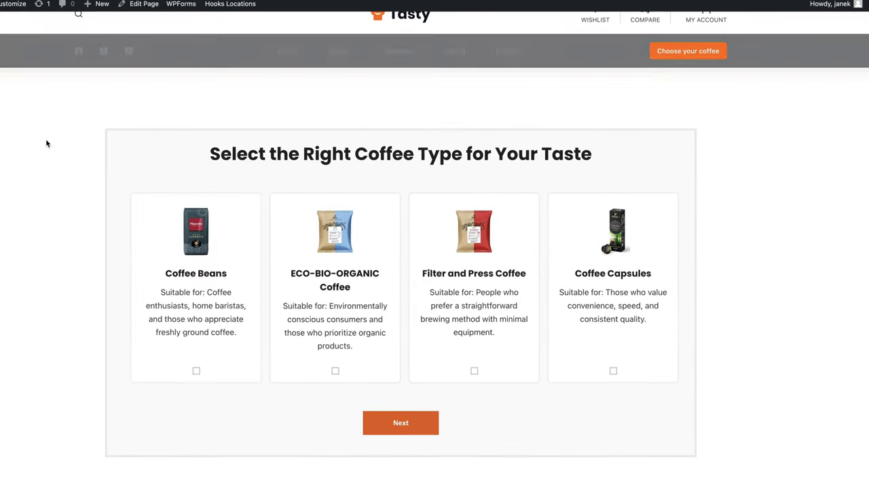
{"action": "left_click", "coordinate": [479, 290]}
{"action": "left_click", "coordinate": [406, 419]}
{"action": "left_click_drag", "start_coordinate": [558, 203], "coordinate": [335, 199]}
{"action": "left_click", "coordinate": [442, 253]}
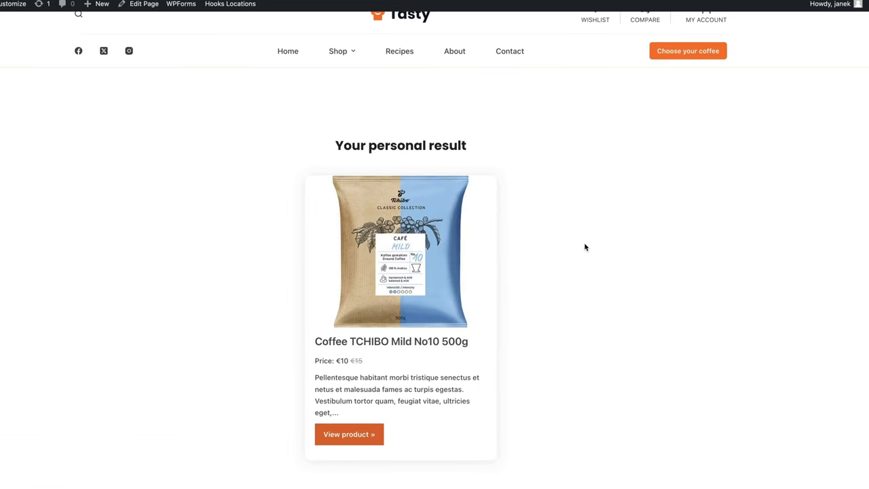
{"action": "scroll", "coordinate": [585, 247], "scroll_direction": "down", "scroll_amount": 7}
{"action": "scroll", "coordinate": [592, 247], "scroll_direction": "up", "scroll_amount": 8}
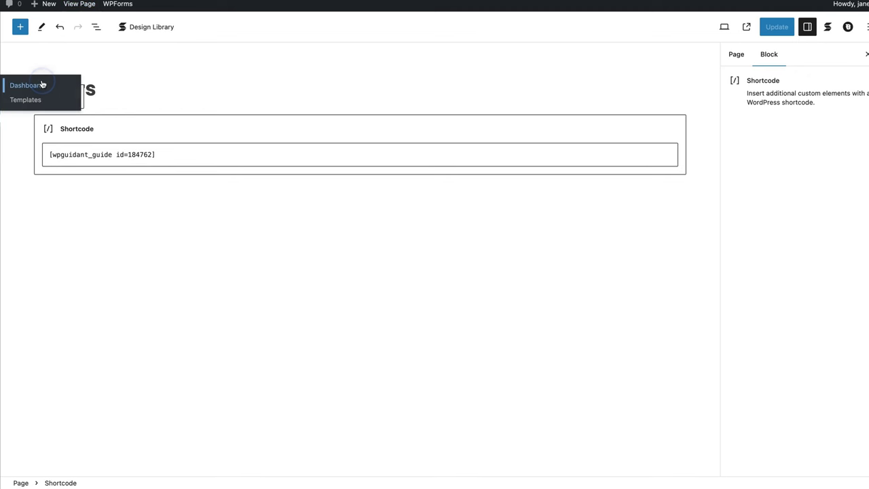
- Open the Coffee filter guide's settings and examine its advanced options for tracking, email notifications and popup
{"action": "left_click", "coordinate": [43, 85]}
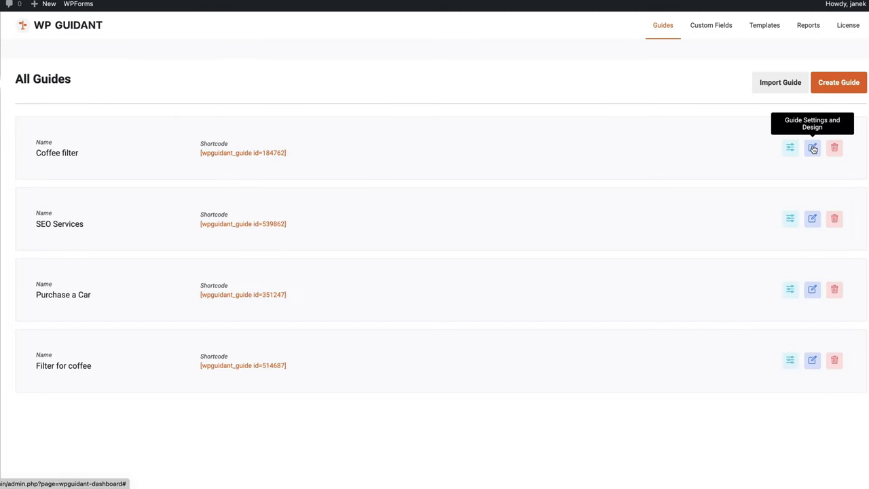
{"action": "left_click", "coordinate": [812, 148]}
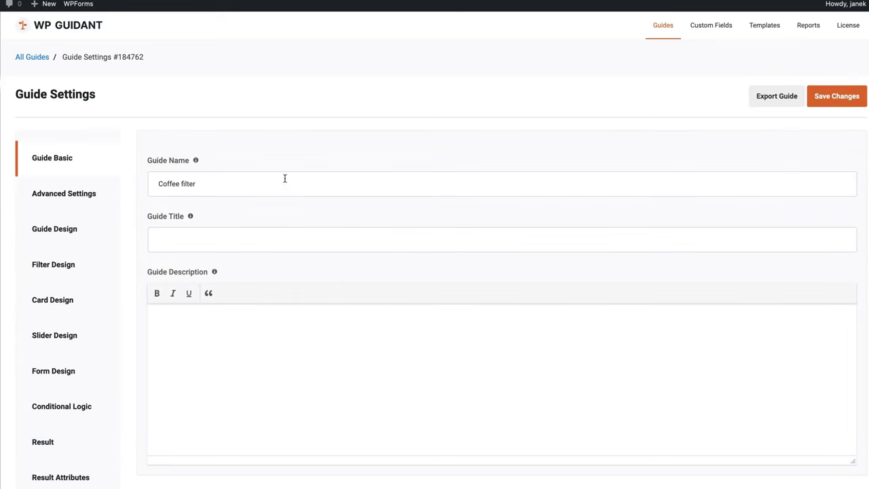
{"action": "scroll", "coordinate": [79, 192], "scroll_direction": "down", "scroll_amount": 1}
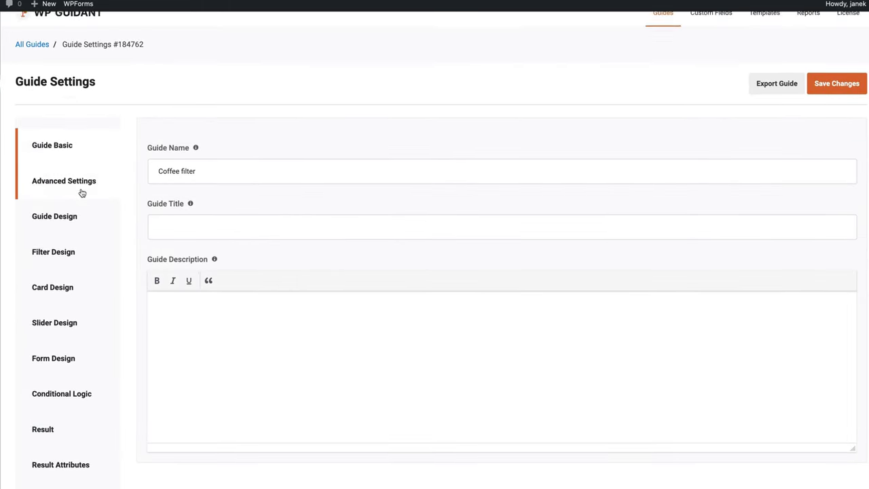
{"action": "left_click", "coordinate": [68, 152]}
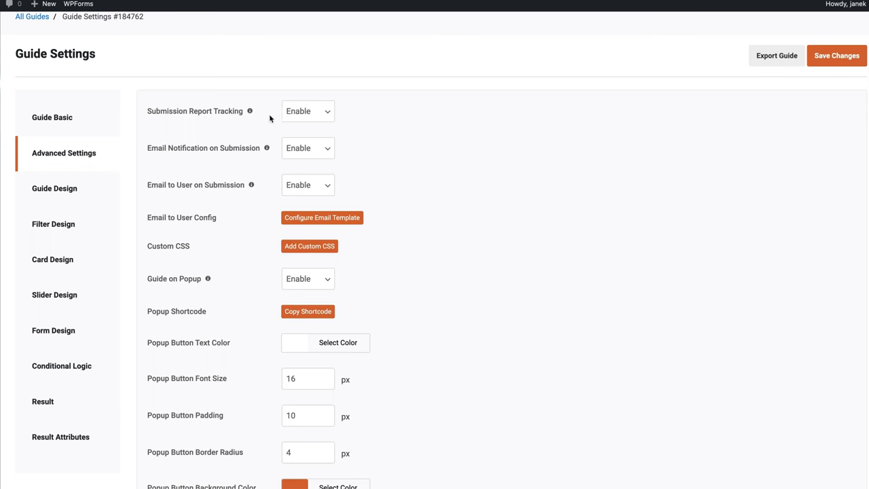
{"action": "scroll", "coordinate": [364, 131], "scroll_direction": "up", "scroll_amount": 1}
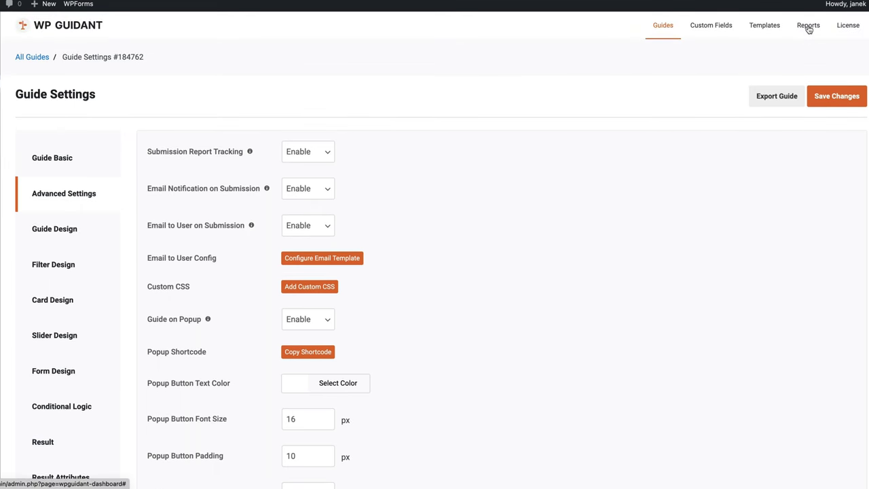
- Review the Coffee filter submission reports and examine the details of the most recent submission
{"action": "left_click", "coordinate": [809, 28]}
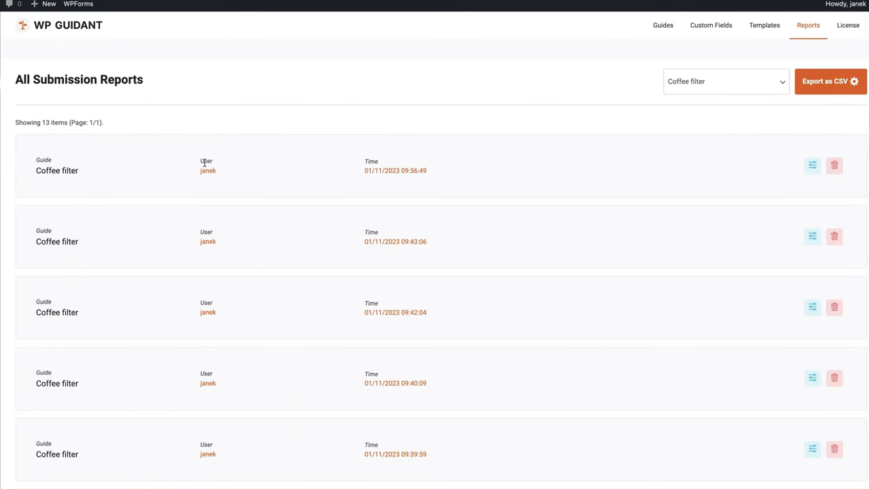
{"action": "scroll", "coordinate": [370, 159], "scroll_direction": "down", "scroll_amount": 5}
{"action": "scroll", "coordinate": [502, 279], "scroll_direction": "down", "scroll_amount": 3}
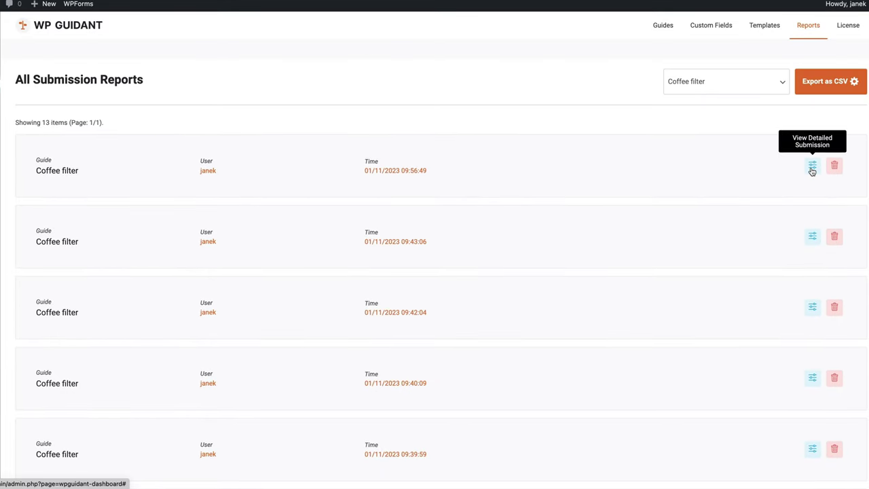
{"action": "left_click", "coordinate": [812, 167]}
{"action": "scroll", "coordinate": [449, 235], "scroll_direction": "down", "scroll_amount": 1}
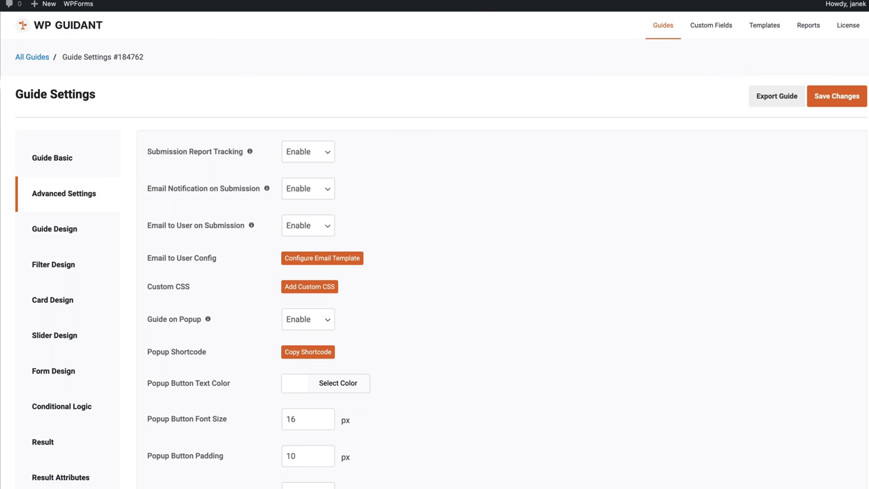
- Go through the Instant SEO Services Quote demo, choosing Get Leads and advancing to the business introduction form
{"action": "key", "text": "ctrl+Tab"}
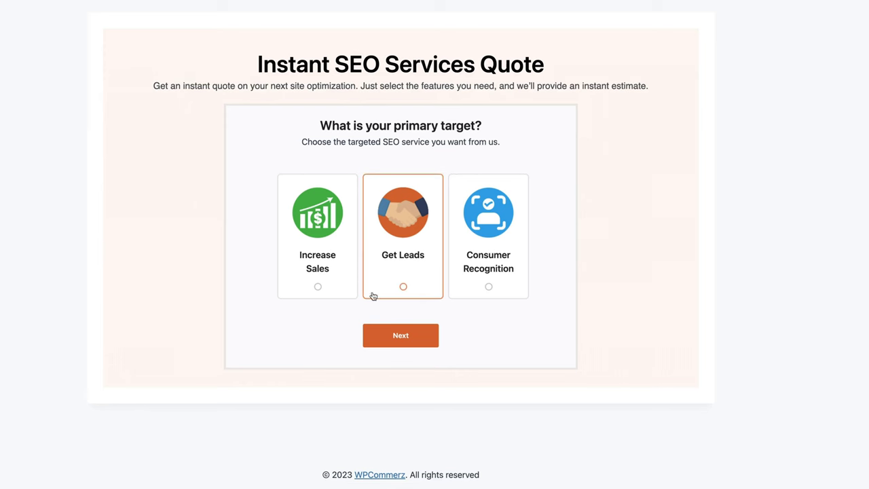
{"action": "left_click", "coordinate": [392, 293]}
{"action": "left_click", "coordinate": [413, 261]}
{"action": "left_click", "coordinate": [440, 332]}
{"action": "left_click", "coordinate": [442, 334]}
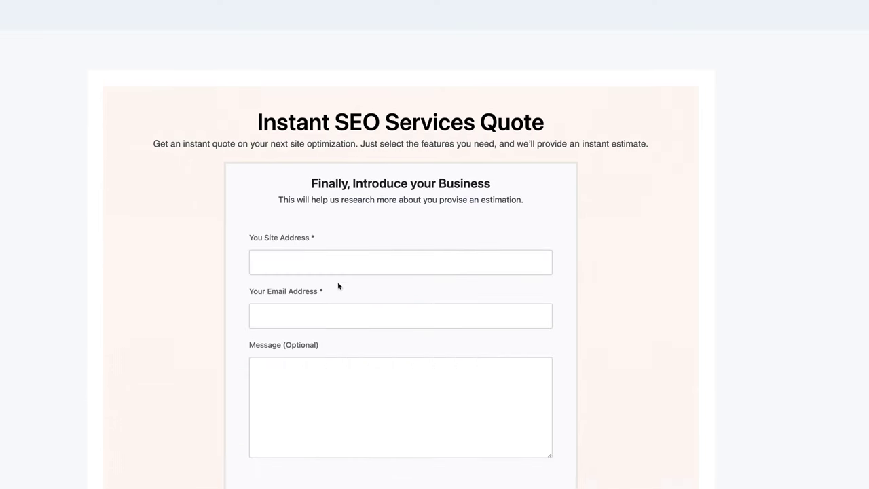
{"action": "scroll", "coordinate": [341, 278], "scroll_direction": "down", "scroll_amount": 5}
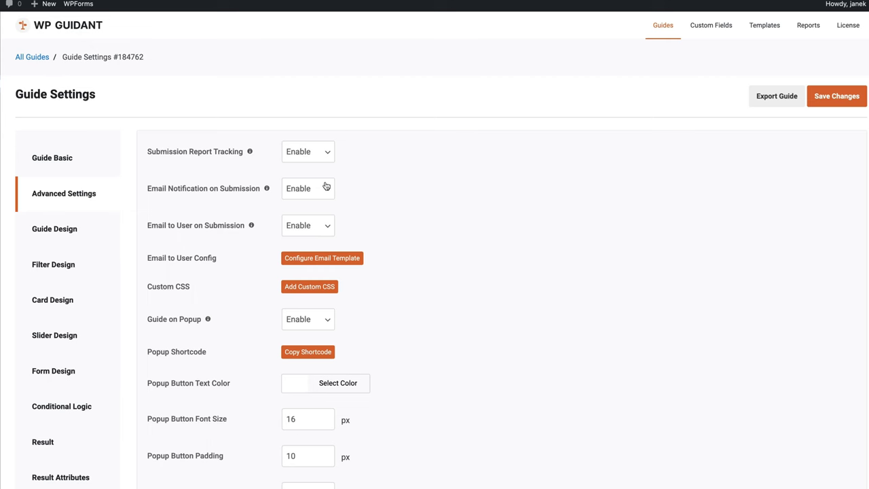
- View the Email to User template configuration in the guide's advanced settings, and close it without changes
{"action": "scroll", "coordinate": [359, 202], "scroll_direction": "down", "scroll_amount": 1}
{"action": "left_click", "coordinate": [311, 243]}
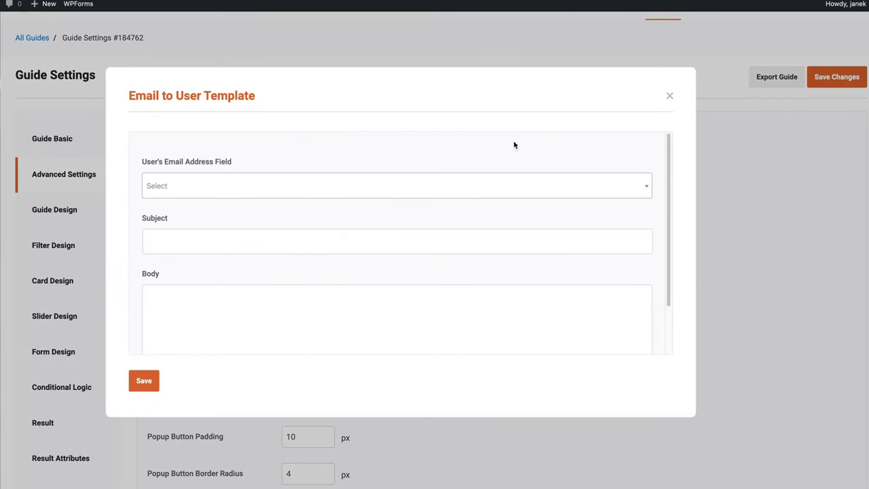
{"action": "left_click", "coordinate": [670, 96]}
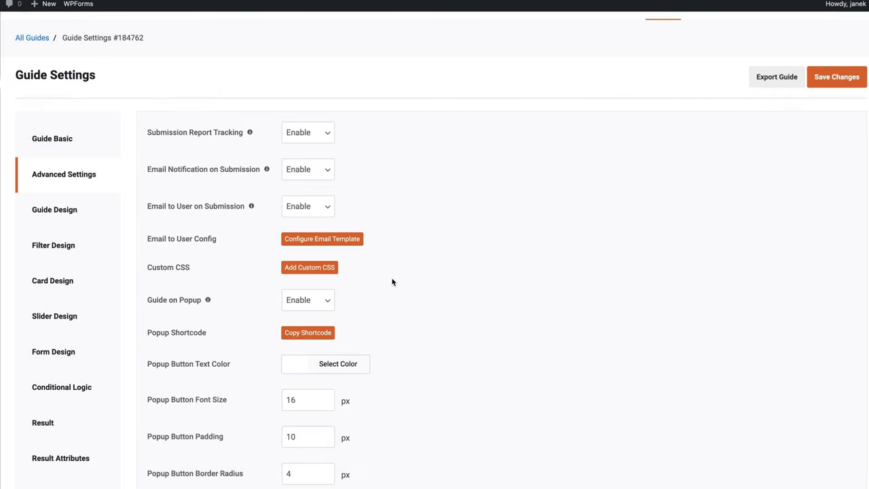
- Copy the guide's popup shortcode and replace the first shortcode on the Filters page with it
{"action": "scroll", "coordinate": [394, 281], "scroll_direction": "down", "scroll_amount": 3}
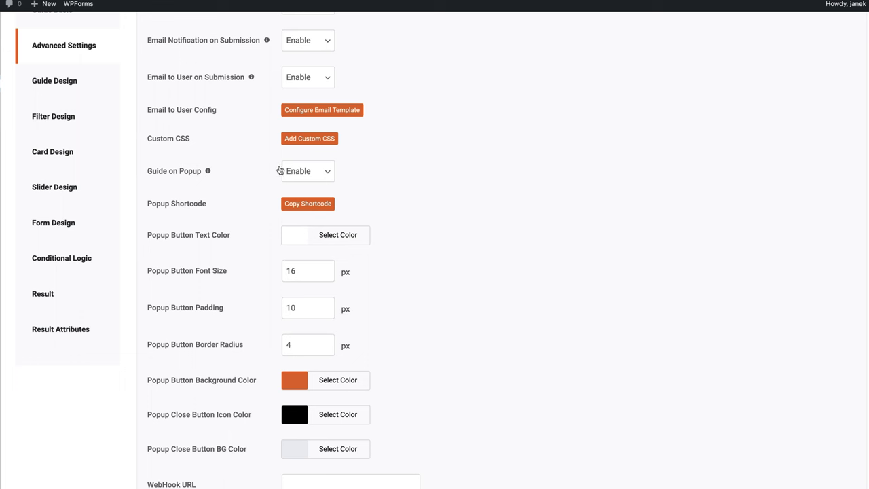
{"action": "left_click", "coordinate": [309, 204]}
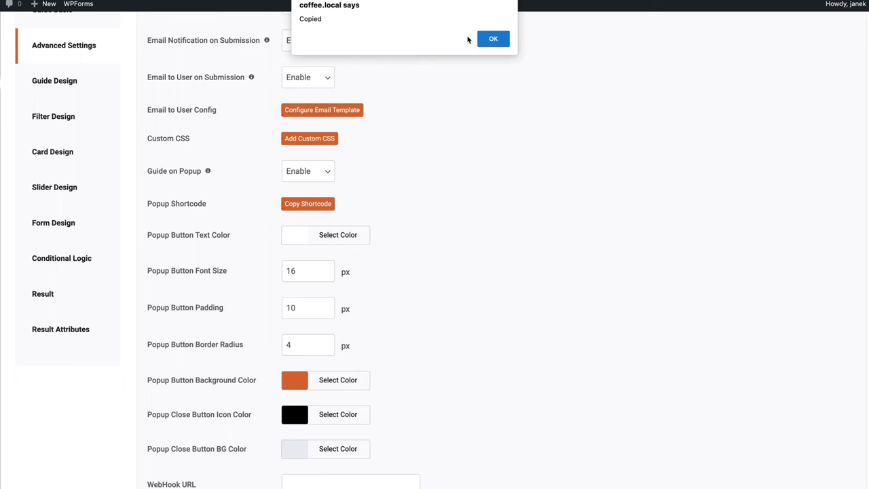
{"action": "left_click", "coordinate": [485, 39]}
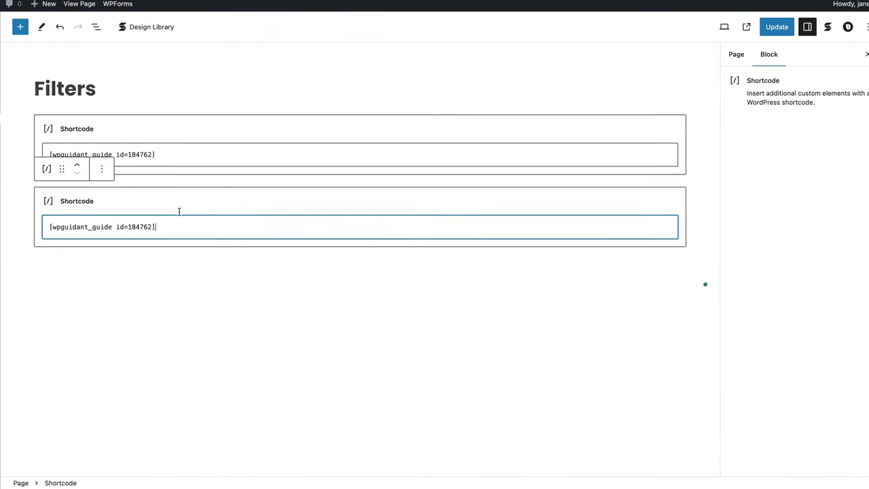
{"action": "left_click", "coordinate": [173, 151]}
{"action": "key", "text": "ctrl+a"}
{"action": "key", "text": "ctrl+v"}
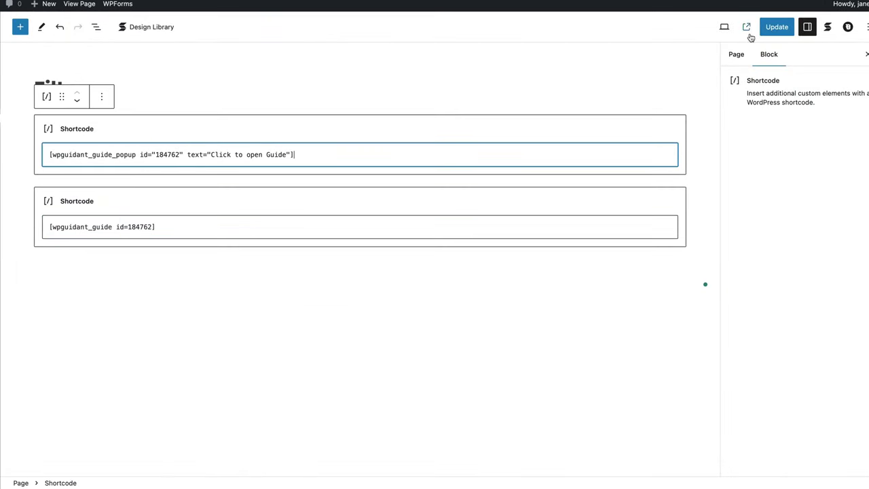
- Update the Filters page with the popup shortcode, open the guide popup on the published page, and close it
{"action": "left_click", "coordinate": [774, 27]}
{"action": "left_click", "coordinate": [81, 4]}
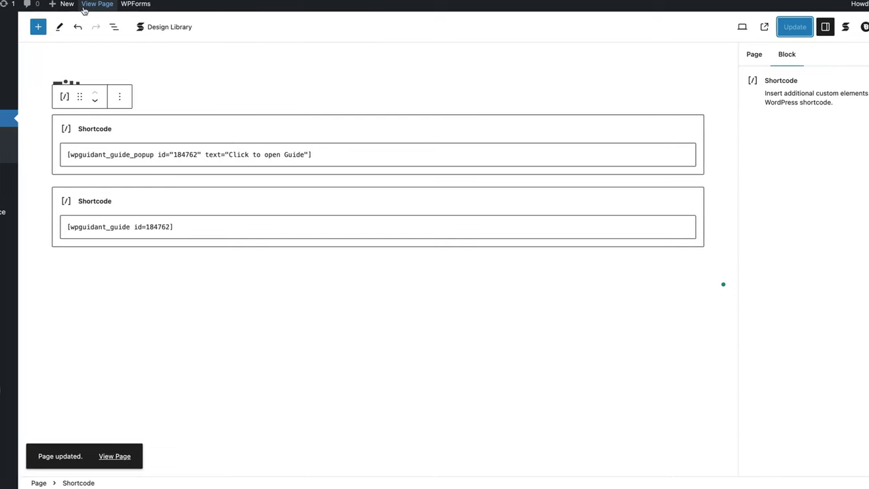
{"action": "left_click", "coordinate": [87, 128]}
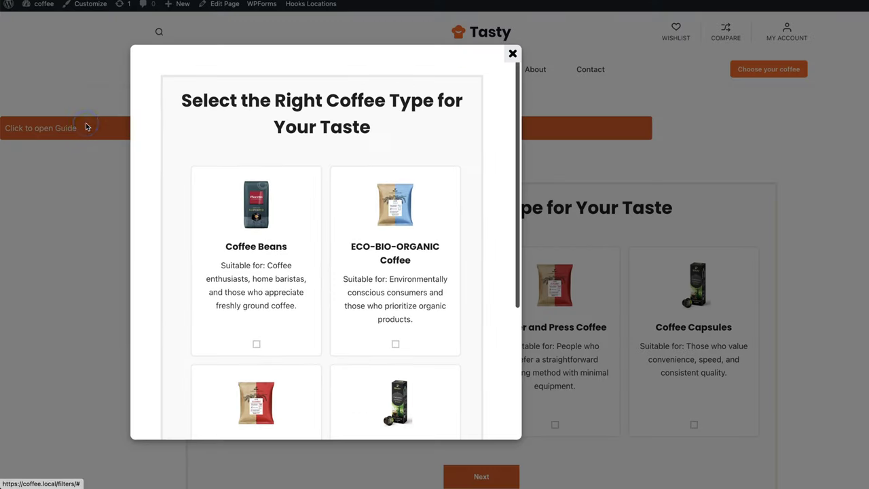
{"action": "left_click", "coordinate": [512, 54]}
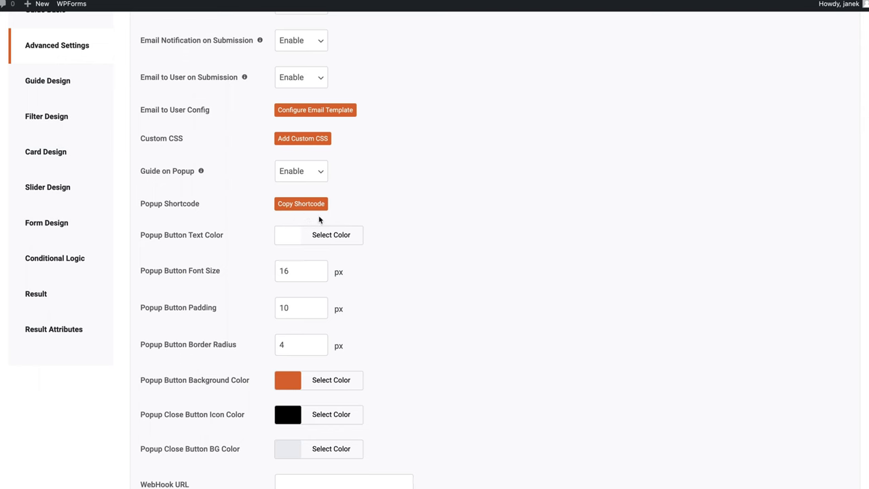
- Look over the popup options in the advanced settings, followed by the Guide Design and Filter Design settings
{"action": "scroll", "coordinate": [448, 303], "scroll_direction": "down", "scroll_amount": 2}
{"action": "scroll", "coordinate": [447, 286], "scroll_direction": "up", "scroll_amount": 5}
{"action": "left_click", "coordinate": [69, 231]}
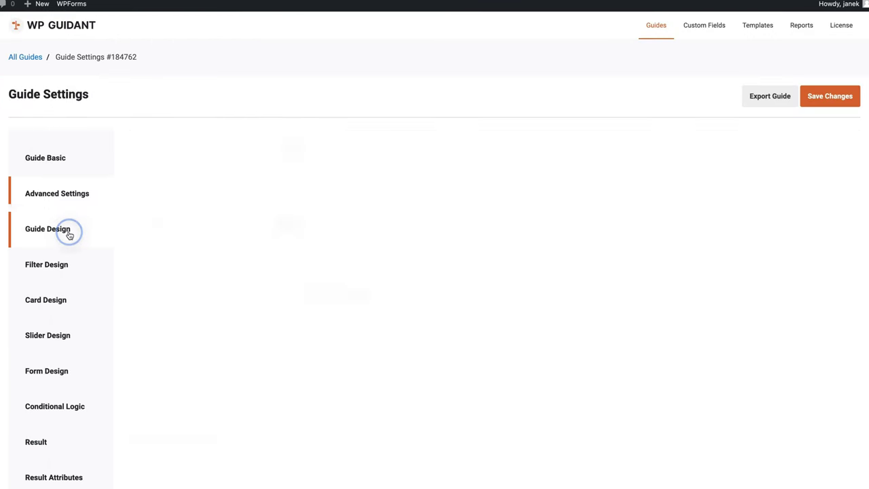
{"action": "left_click", "coordinate": [51, 263]}
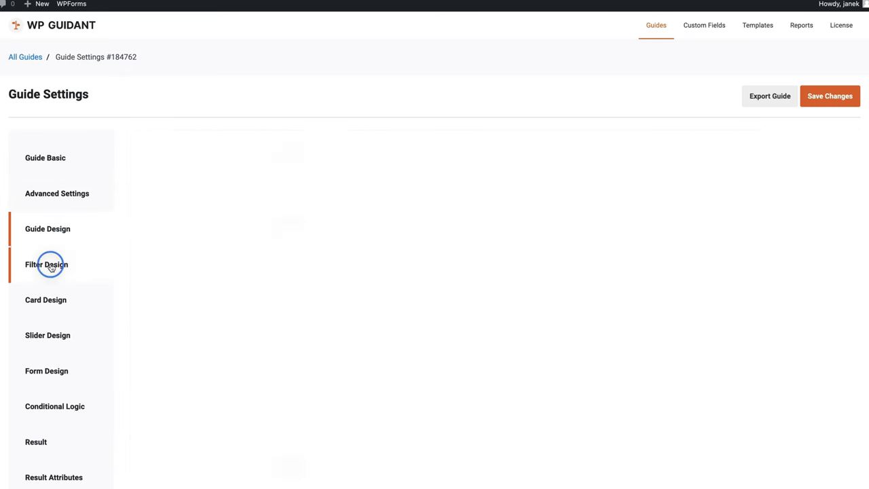
- Try the Standard card size by saving it and checking the published guide, and restore the card size to Large
{"action": "left_click", "coordinate": [49, 300]}
{"action": "scroll", "coordinate": [525, 231], "scroll_direction": "down", "scroll_amount": 2}
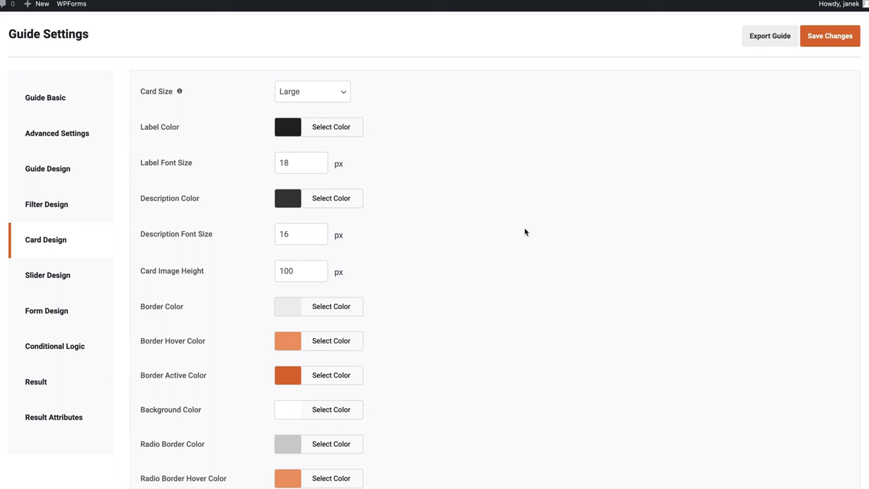
{"action": "left_click", "coordinate": [303, 96]}
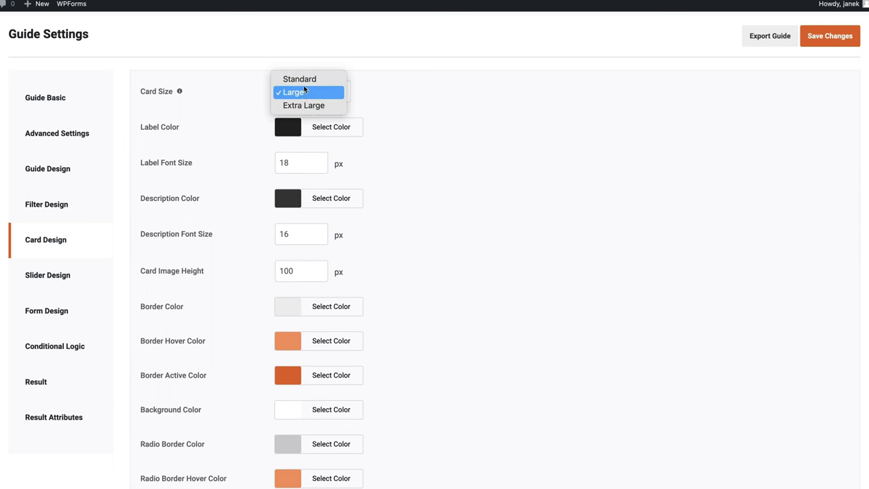
{"action": "left_click", "coordinate": [308, 77]}
{"action": "left_click", "coordinate": [832, 34]}
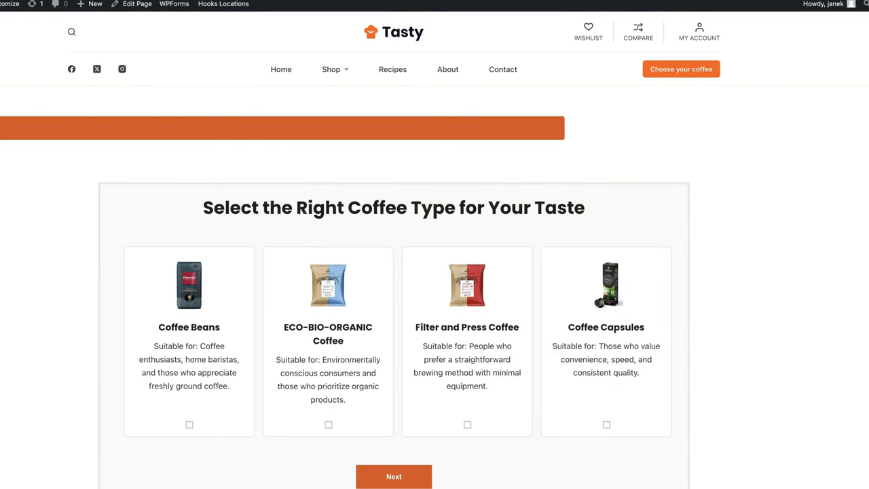
{"action": "scroll", "coordinate": [468, 218], "scroll_direction": "down", "scroll_amount": 3}
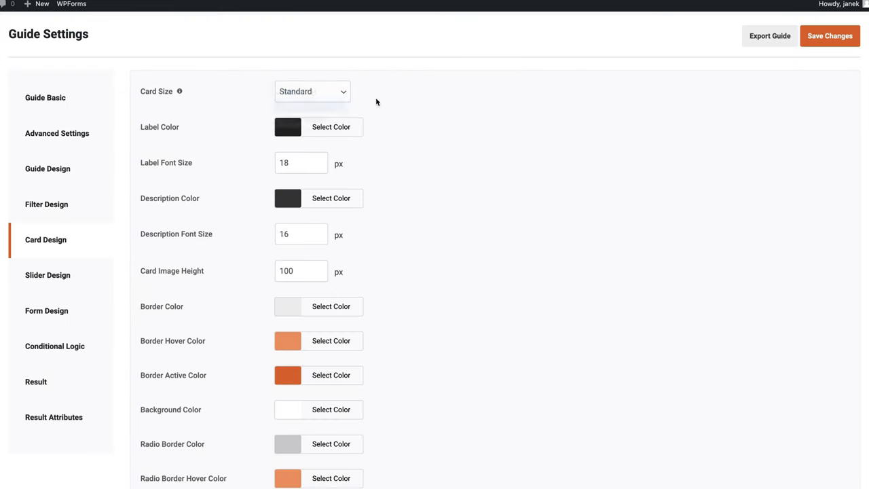
{"action": "key", "text": "Down"}
{"action": "left_click", "coordinate": [825, 36]}
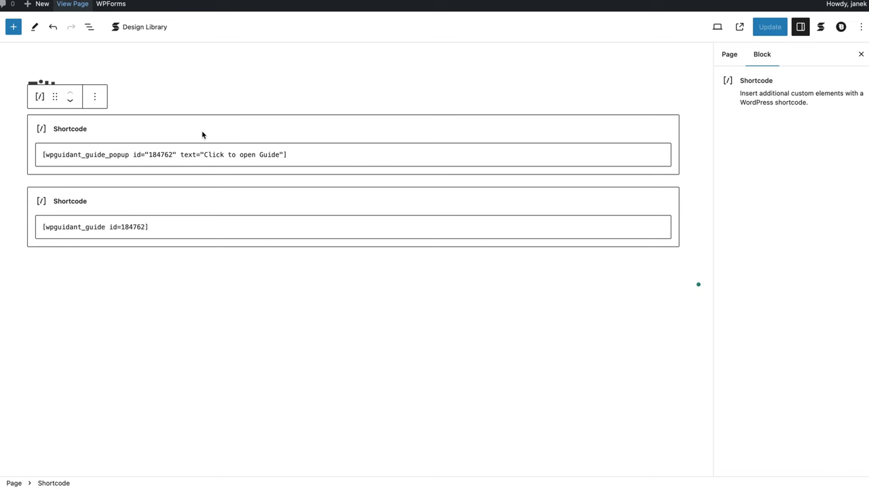
- Remove the popup shortcode block from the Filters page and update the page
{"action": "key", "text": "BackSpace"}
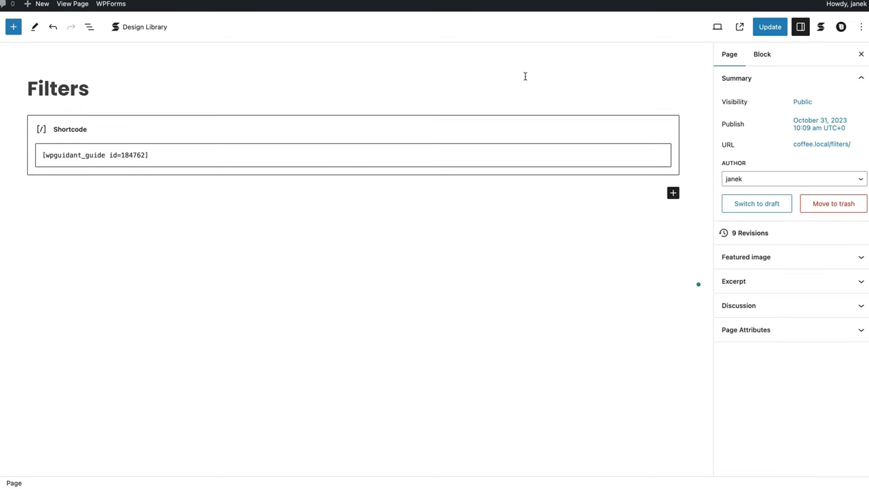
{"action": "left_click", "coordinate": [774, 27]}
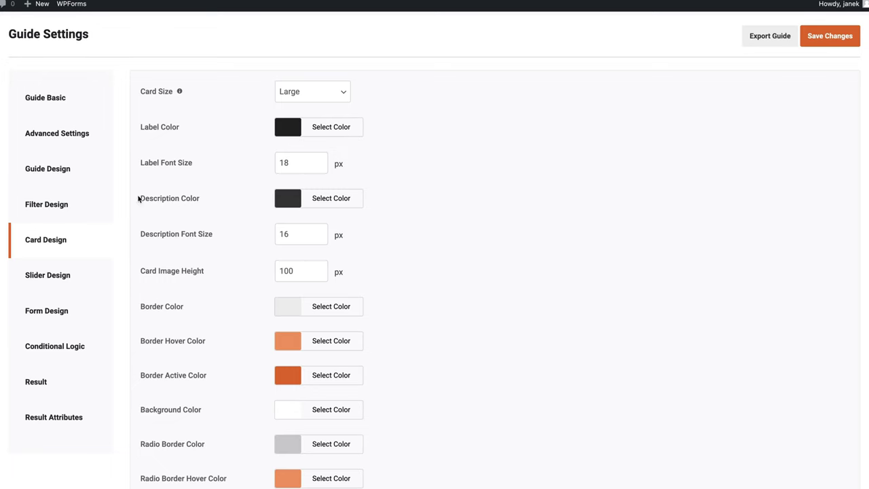
- Create a conditional logic rule that hides the Price filter when the Coffee Beans card is selected
{"action": "left_click", "coordinate": [46, 275]}
{"action": "left_click", "coordinate": [27, 313]}
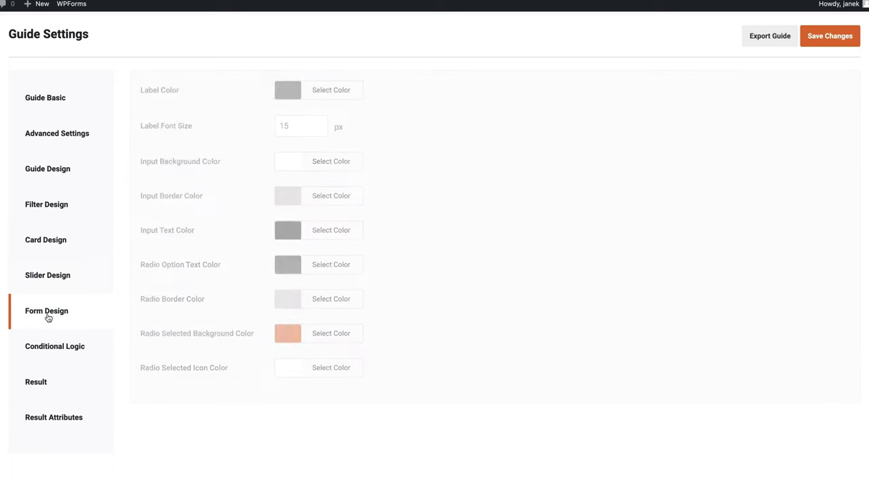
{"action": "left_click", "coordinate": [51, 349]}
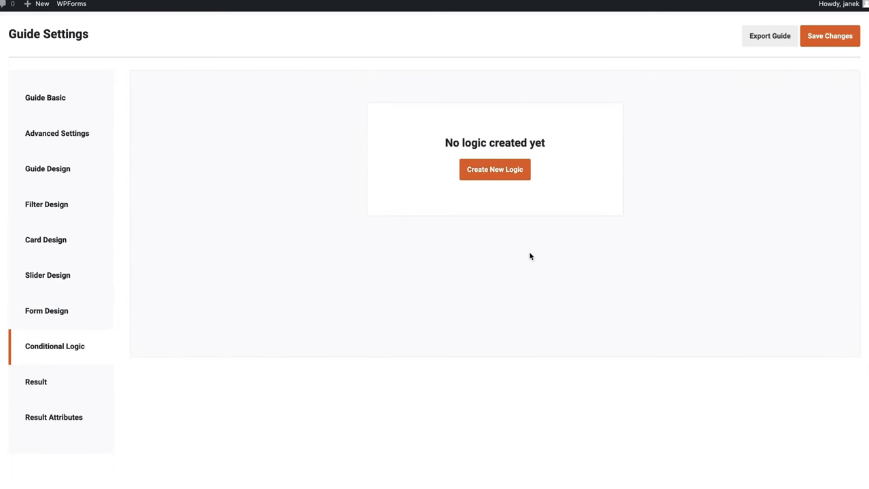
{"action": "left_click", "coordinate": [501, 170]}
{"action": "left_click", "coordinate": [218, 198]}
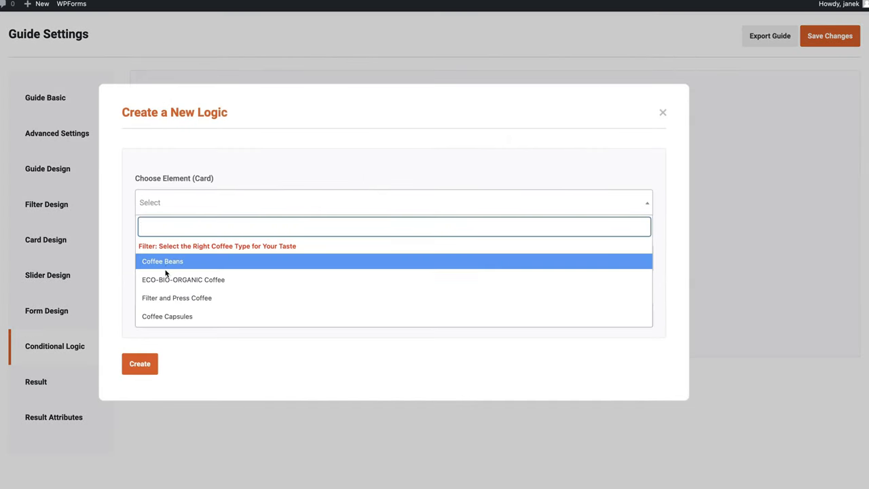
{"action": "left_click", "coordinate": [166, 263]}
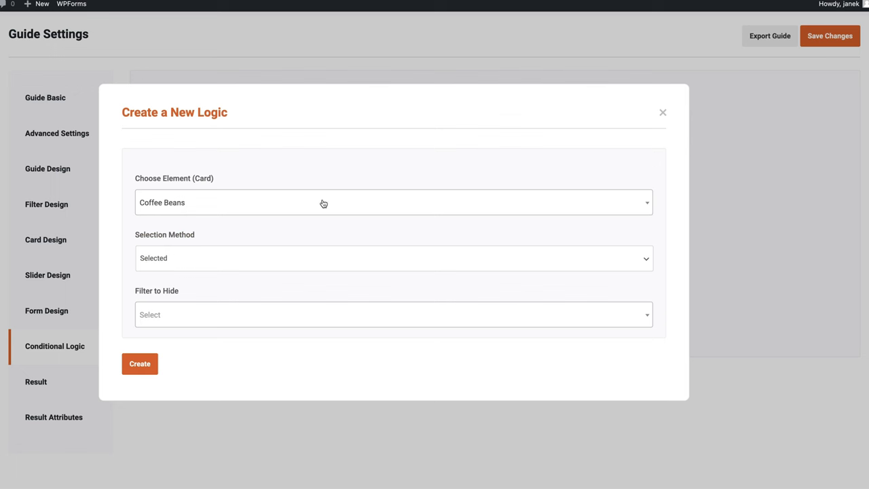
{"action": "left_click", "coordinate": [182, 262]}
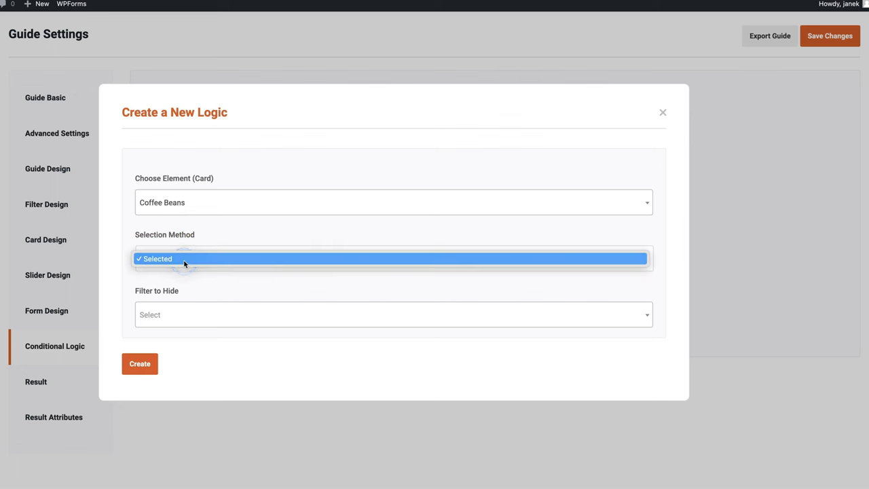
{"action": "left_click", "coordinate": [175, 304]}
{"action": "left_click", "coordinate": [172, 319]}
{"action": "left_click", "coordinate": [163, 377]}
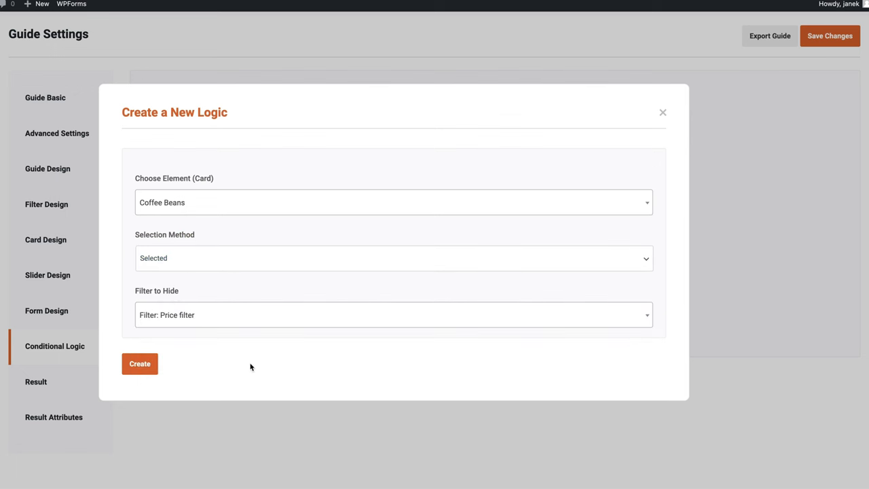
{"action": "left_click", "coordinate": [142, 363]}
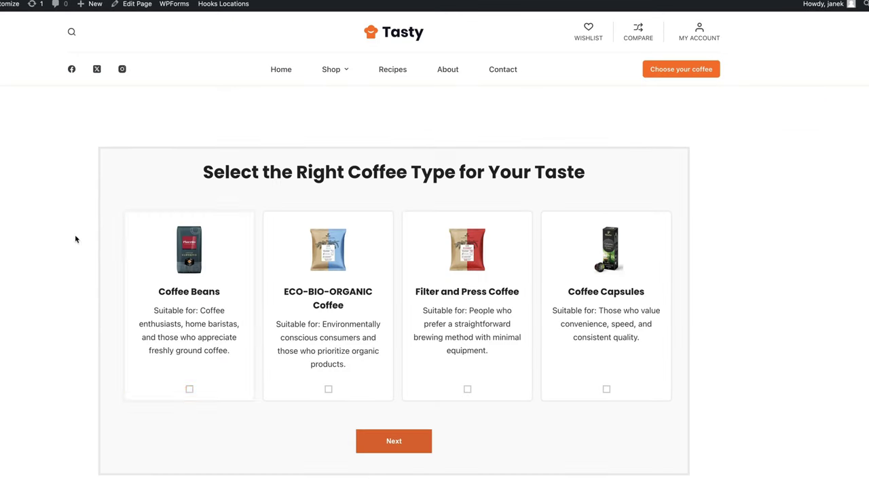
- Test the Coffee Beans rule on the published guide with different card selections, and delete the rule from Conditional Logic
{"action": "left_click", "coordinate": [338, 261]}
{"action": "left_click", "coordinate": [403, 440]}
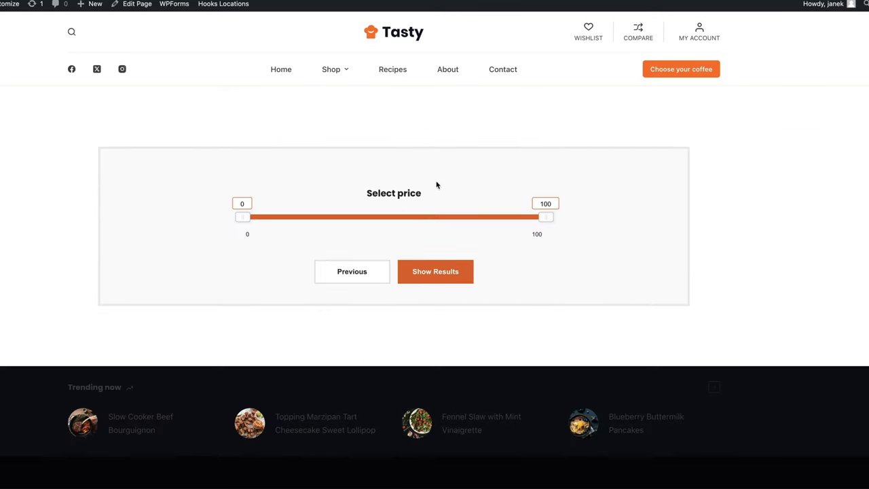
{"action": "left_click", "coordinate": [355, 268]}
{"action": "left_click", "coordinate": [403, 443]}
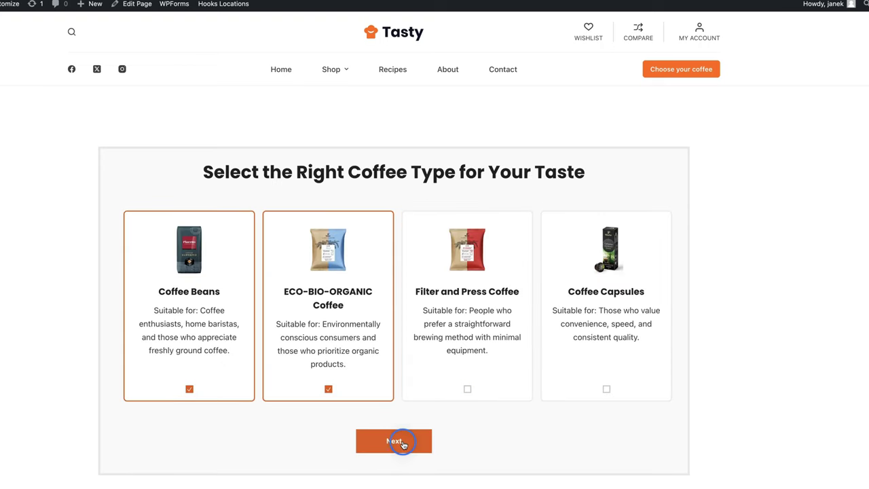
{"action": "left_click", "coordinate": [185, 305]}
{"action": "left_click", "coordinate": [403, 442]}
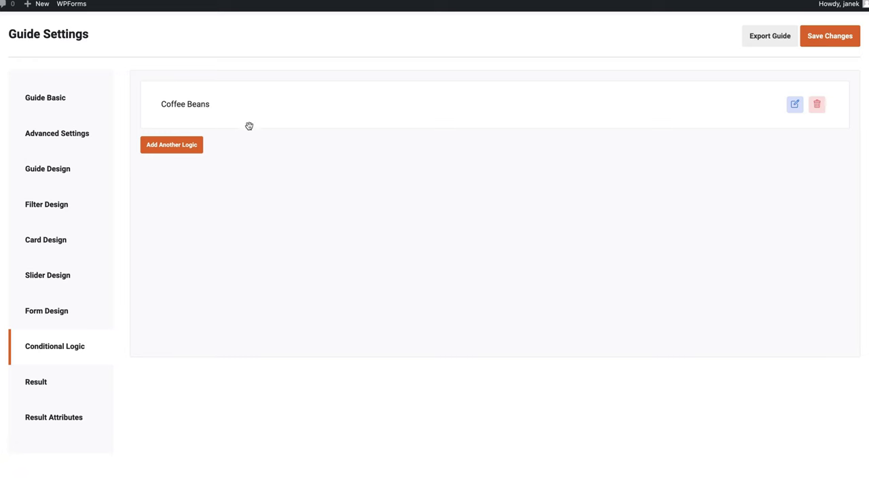
{"action": "left_click", "coordinate": [818, 106]}
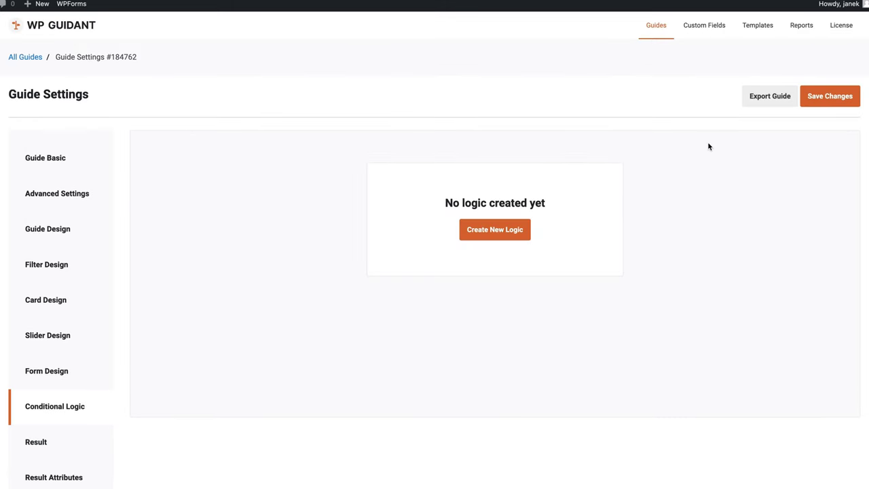
- Review the guide's Result settings, including the exclusions, headline and result texts, and result card colors
{"action": "scroll", "coordinate": [402, 242], "scroll_direction": "down", "scroll_amount": 4}
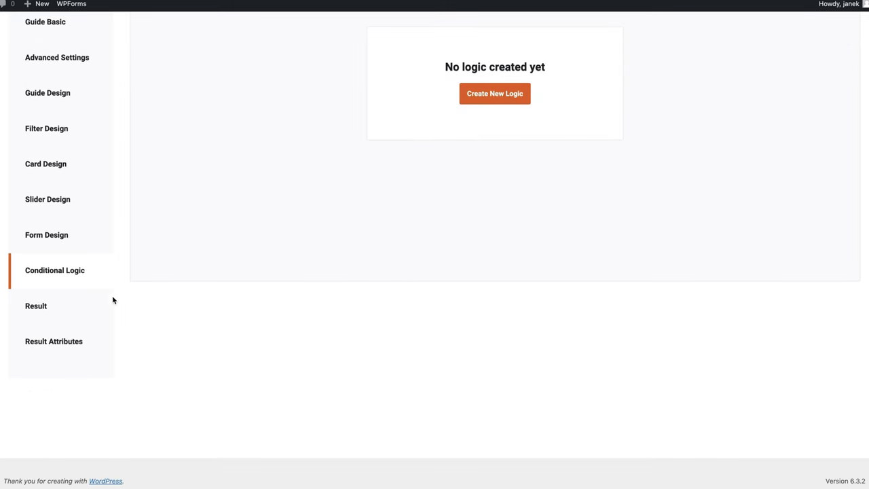
{"action": "left_click", "coordinate": [41, 308]}
{"action": "scroll", "coordinate": [330, 290], "scroll_direction": "up", "scroll_amount": 4}
{"action": "scroll", "coordinate": [331, 290], "scroll_direction": "down", "scroll_amount": 2}
{"action": "left_click", "coordinate": [345, 249]}
{"action": "left_click", "coordinate": [317, 284]}
{"action": "scroll", "coordinate": [373, 305], "scroll_direction": "down", "scroll_amount": 5}
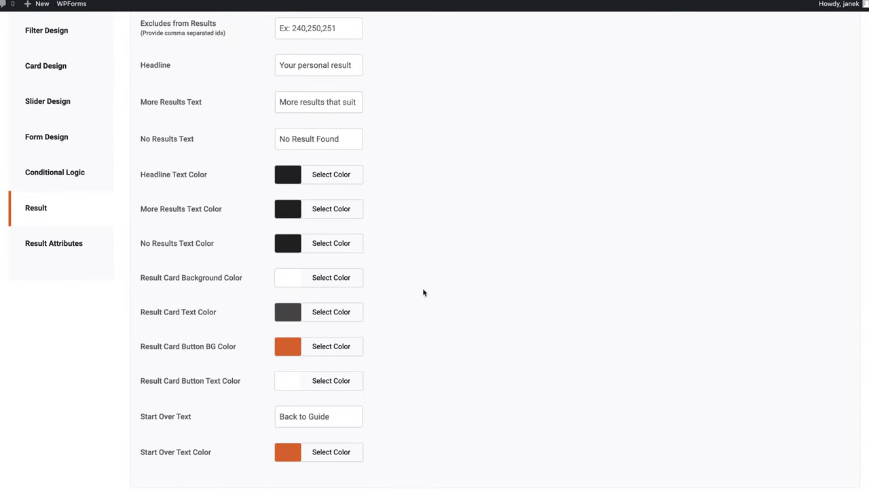
- Examine the guide's result attributes and compare them with the result card on the published page, highlighting its excerpt text
{"action": "left_click", "coordinate": [58, 239]}
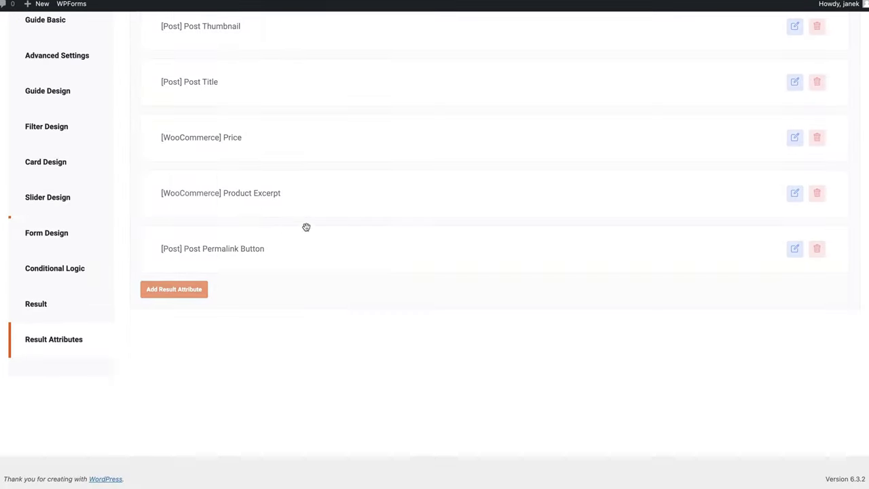
{"action": "scroll", "coordinate": [401, 244], "scroll_direction": "up", "scroll_amount": 2}
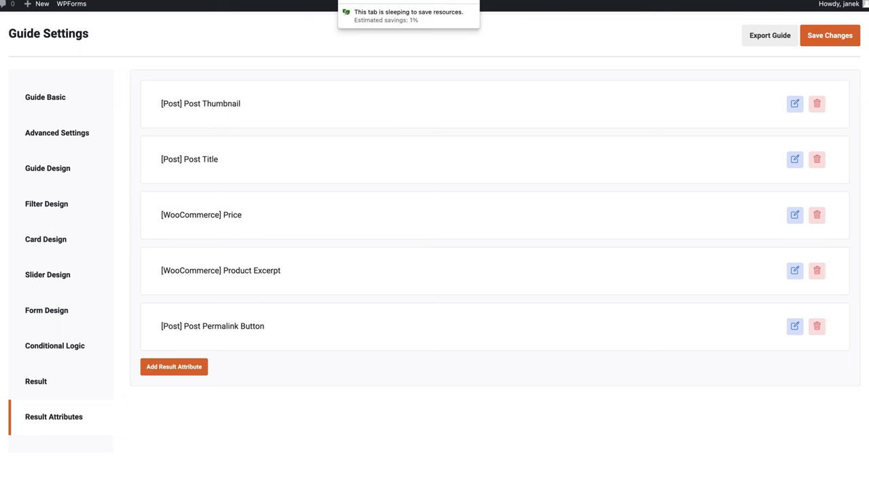
{"action": "left_click", "coordinate": [319, 0]}
{"action": "scroll", "coordinate": [651, 217], "scroll_direction": "down", "scroll_amount": 2}
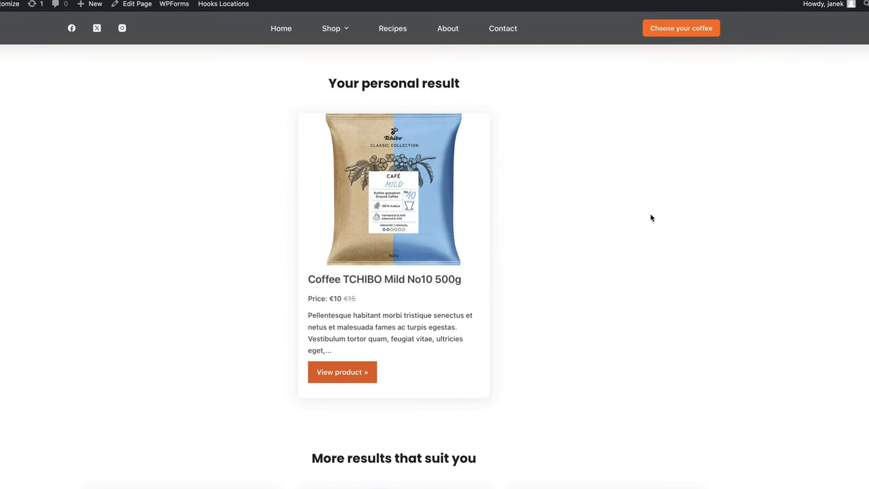
{"action": "left_click_drag", "start_coordinate": [338, 350], "coordinate": [306, 312]}
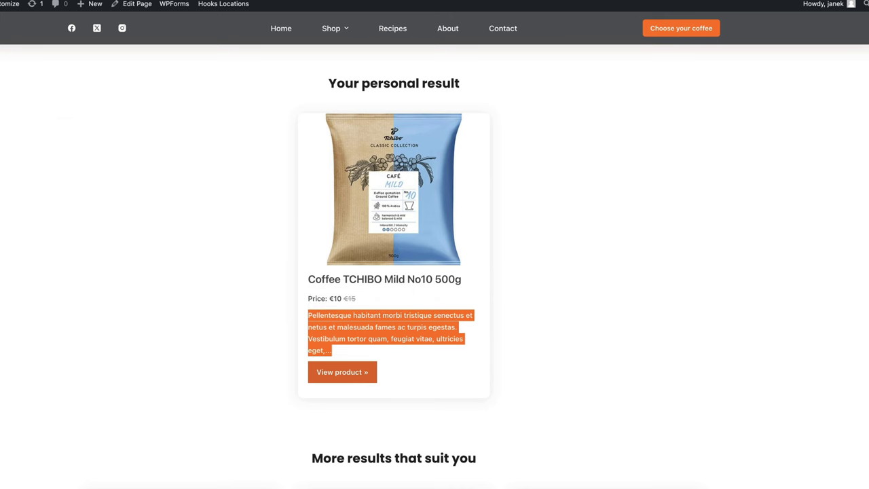
- Delete the [WooCommerce] Product Excerpt result attribute, save the guide settings, and check the published result card
{"action": "left_click", "coordinate": [272, 0]}
{"action": "left_click", "coordinate": [819, 274]}
{"action": "left_click", "coordinate": [809, 98]}
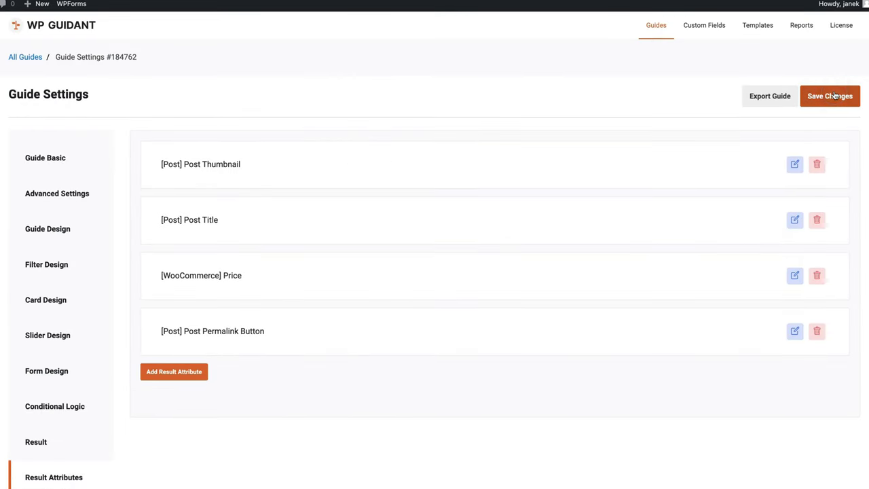
{"action": "key", "text": "ctrl+Tab"}
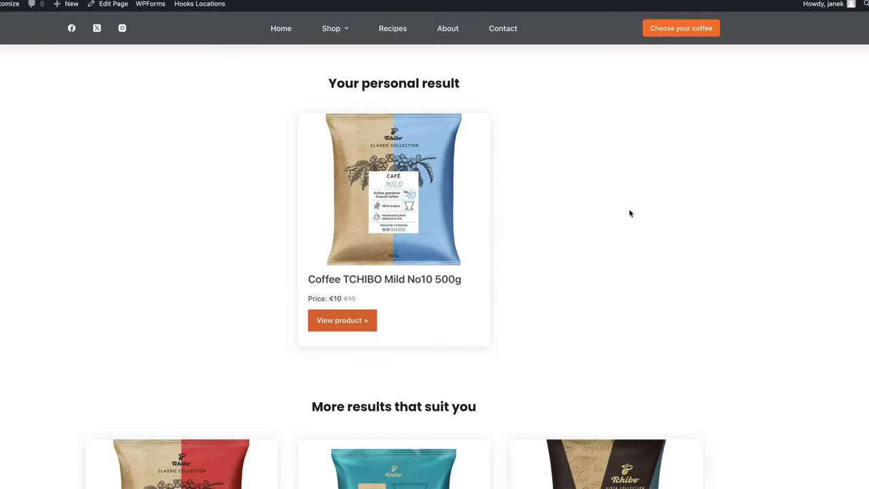
- Inspect the button text of the [Post] Post Permalink Button result attribute, and close it without changes
{"action": "key", "text": "ctrl+shift+Tab"}
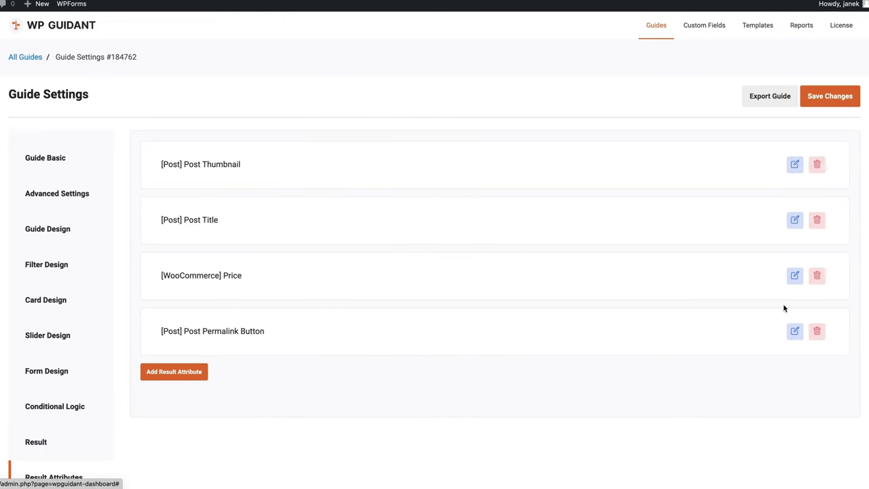
{"action": "left_click", "coordinate": [795, 331]}
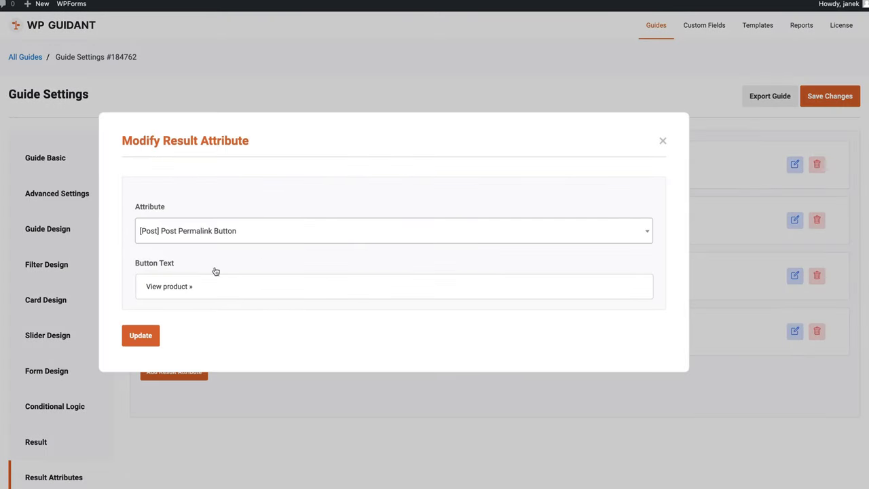
{"action": "left_click_drag", "start_coordinate": [200, 289], "coordinate": [125, 287]}
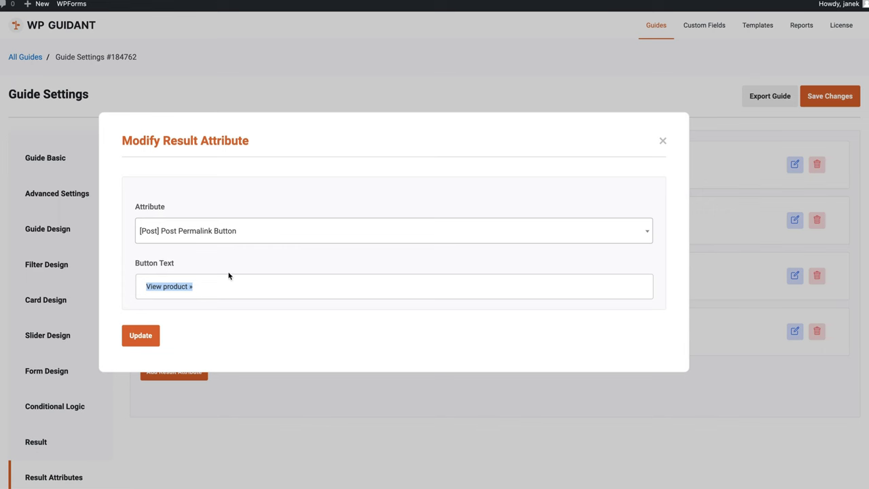
{"action": "left_click", "coordinate": [663, 141]}
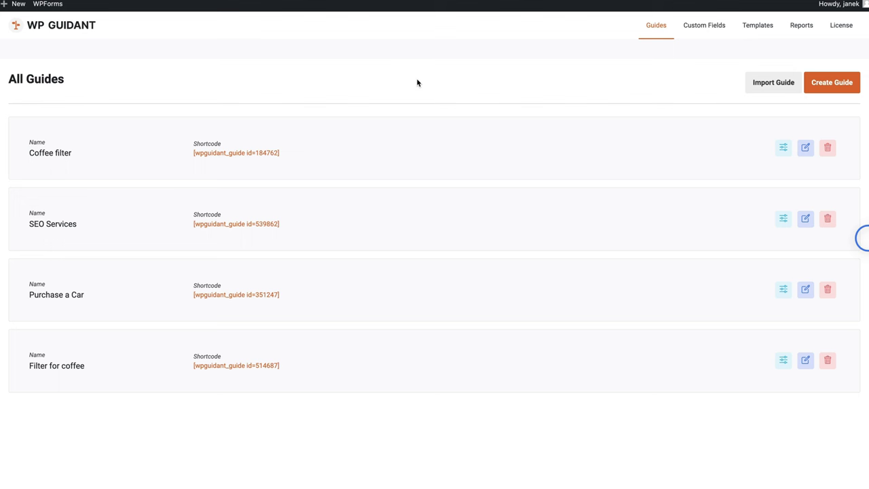
- Open the filters of the SEO Services guide and delete the form filter named Filter 5
{"action": "left_click", "coordinate": [781, 218]}
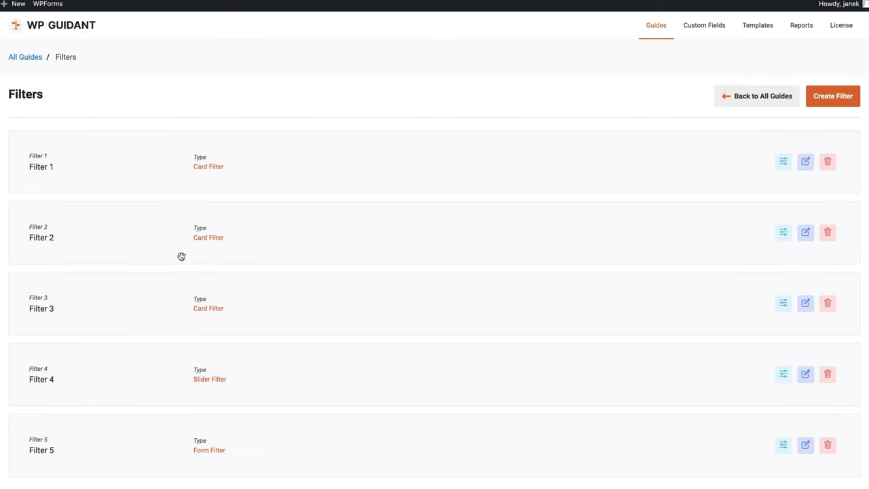
{"action": "scroll", "coordinate": [169, 256], "scroll_direction": "down", "scroll_amount": 3}
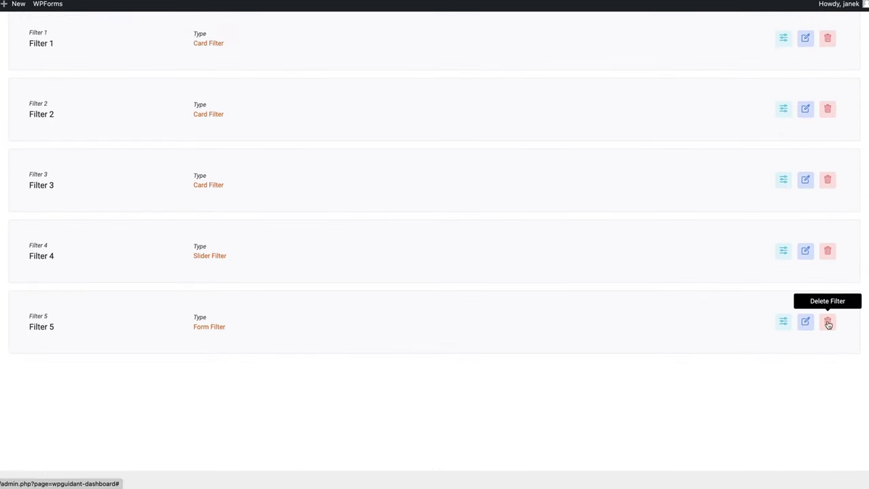
{"action": "left_click", "coordinate": [828, 323]}
- Create a new filter named Form with the filter type Form
{"action": "left_click", "coordinate": [835, 95]}
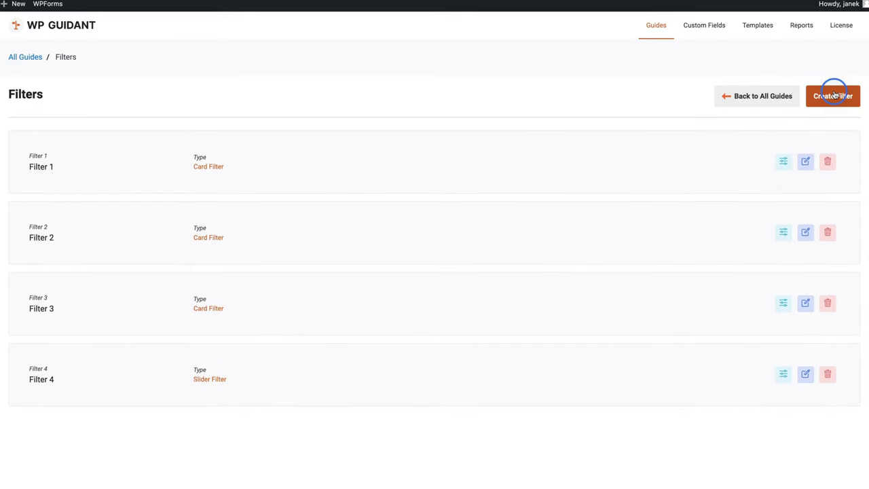
{"action": "left_click", "coordinate": [109, 174]}
{"action": "type", "text": "Form"}
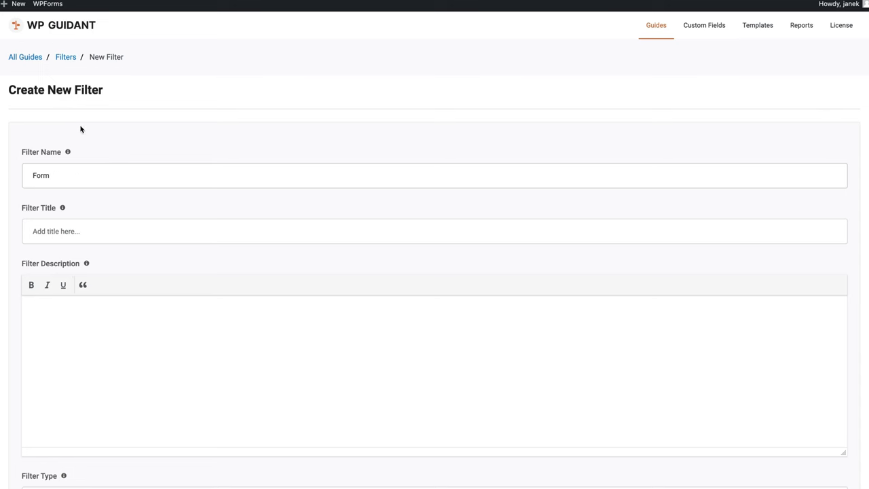
{"action": "scroll", "coordinate": [104, 316], "scroll_direction": "down", "scroll_amount": 3}
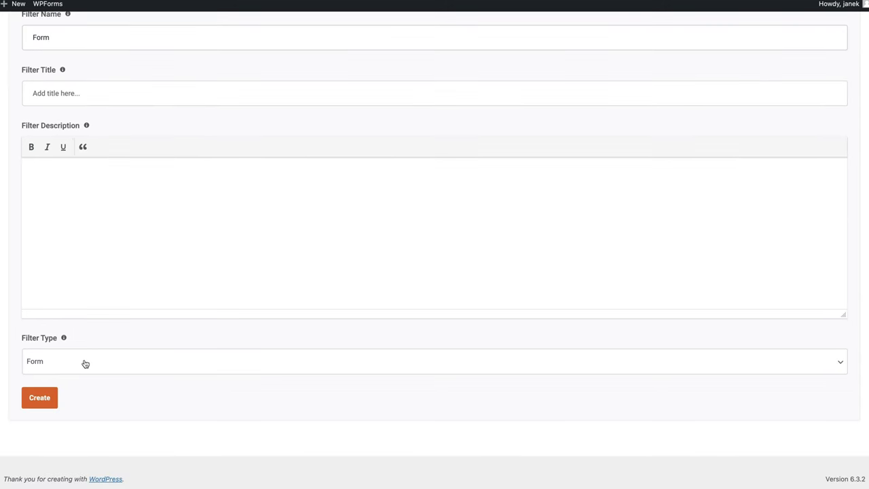
{"action": "left_click", "coordinate": [42, 401]}
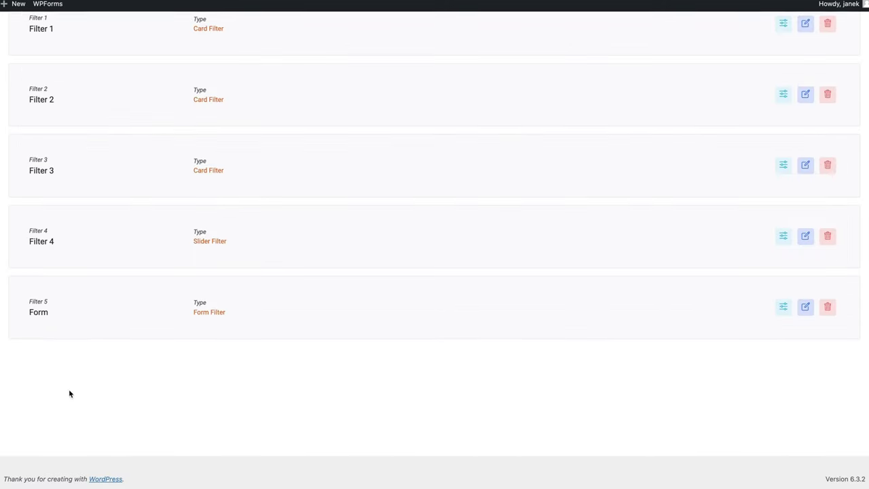
- Add an element labelled Name to the Form filter as a required text Input Field, reviewing the available element and input types, and return to the elements list
{"action": "left_click", "coordinate": [784, 309]}
{"action": "left_click", "coordinate": [445, 208]}
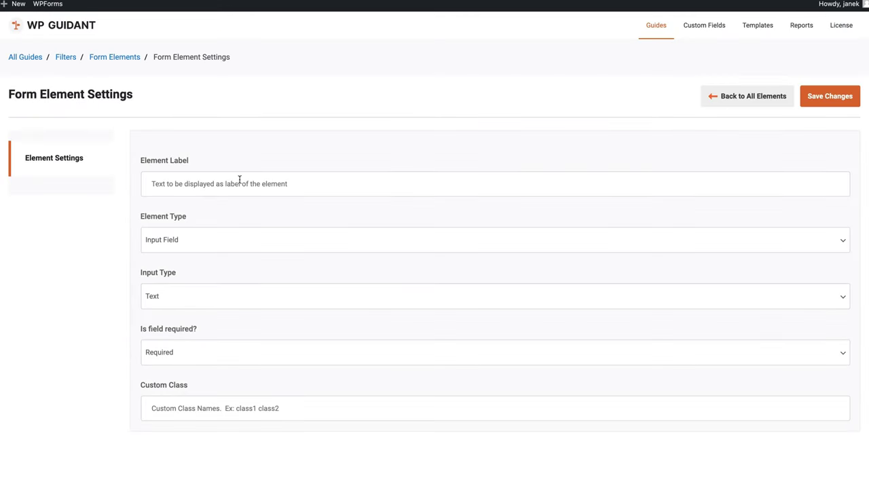
{"action": "left_click", "coordinate": [196, 193]}
{"action": "type", "text": "Name"}
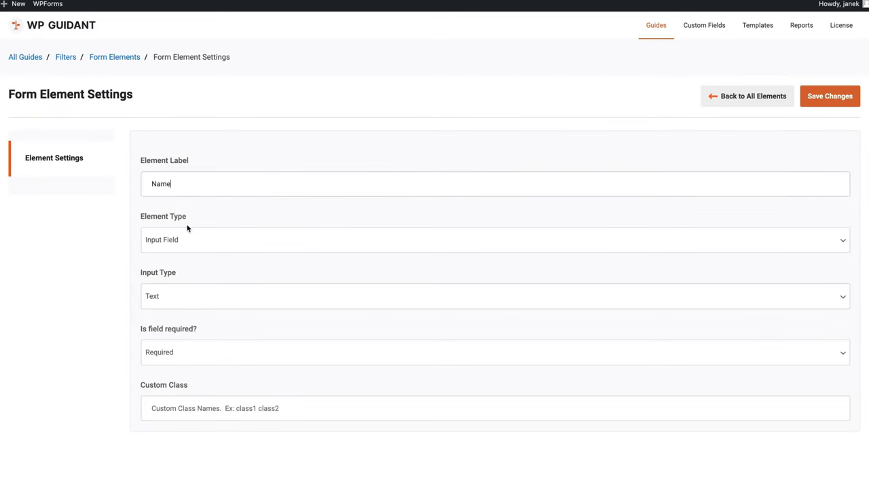
{"action": "left_click", "coordinate": [183, 247]}
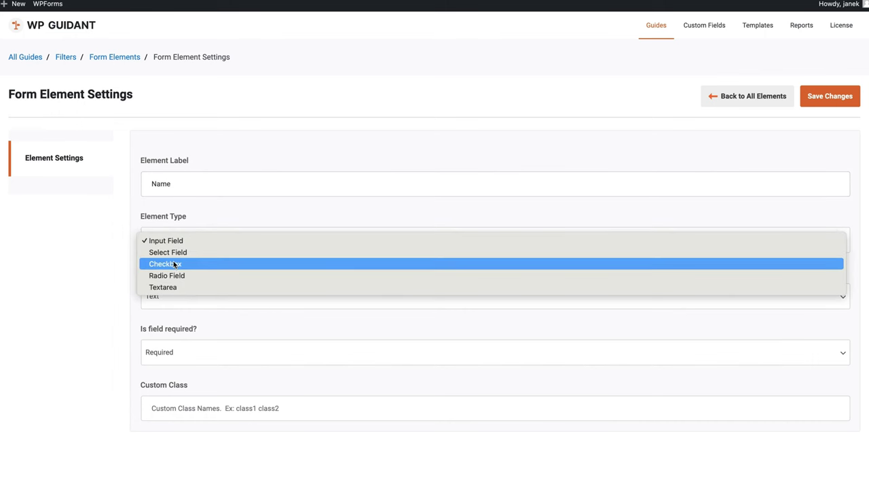
{"action": "left_click", "coordinate": [83, 252]}
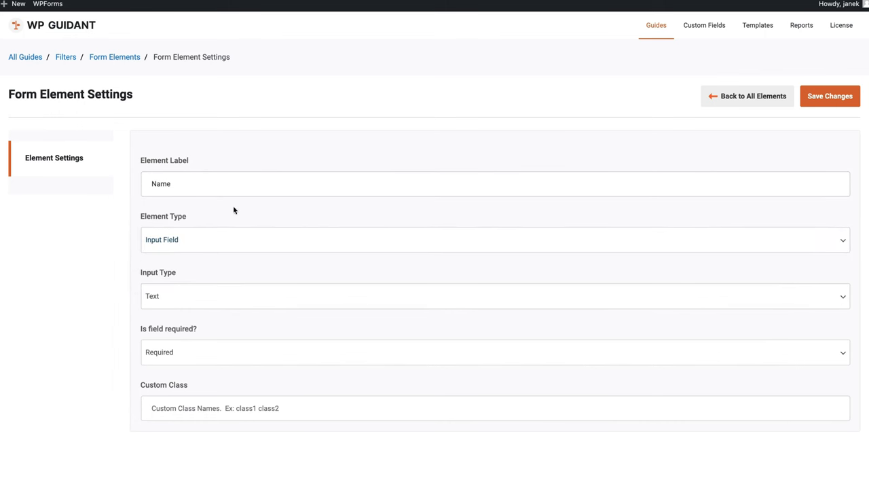
{"action": "left_click", "coordinate": [171, 297]}
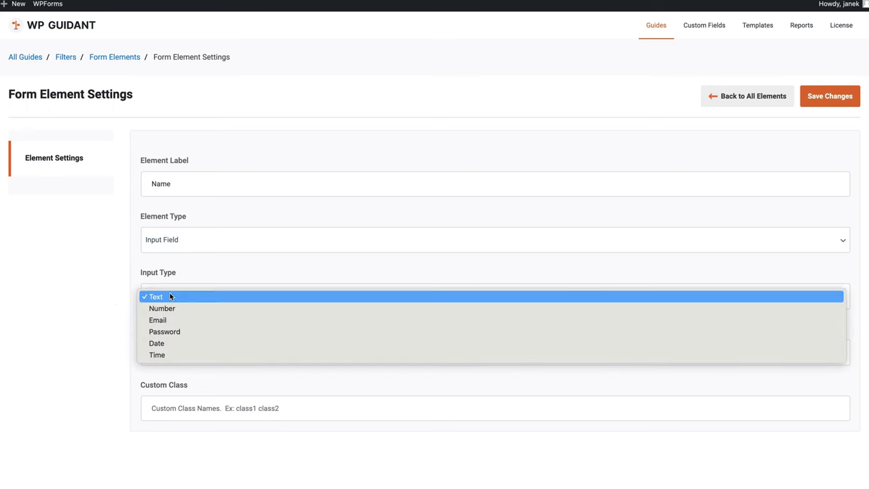
{"action": "left_click", "coordinate": [99, 302]}
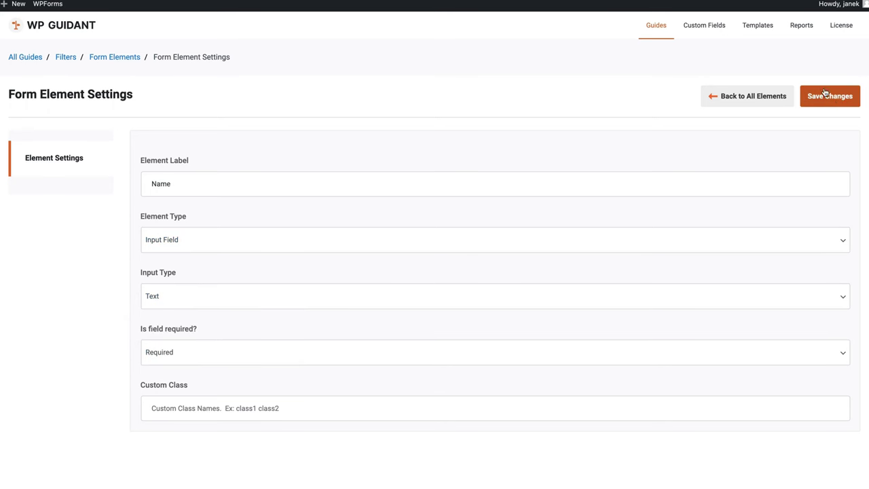
{"action": "left_click", "coordinate": [739, 96]}
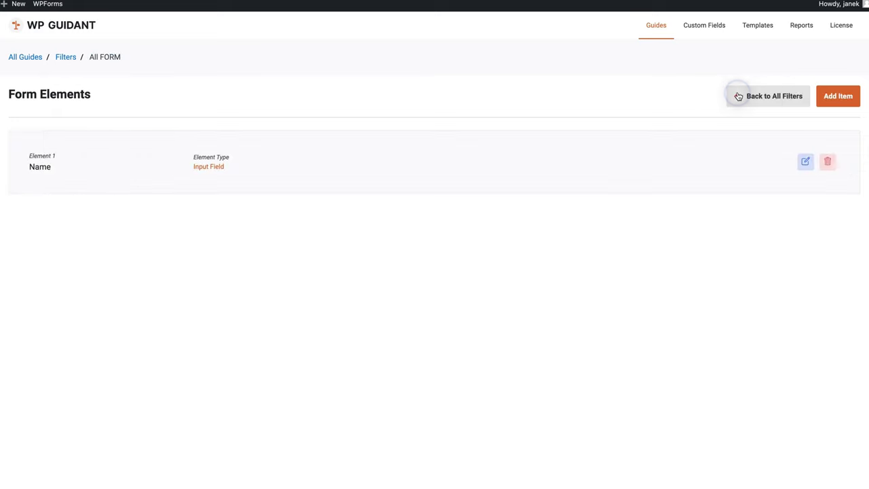
- Edit the form element to have the label Email, element type Input Field and input type Email, and save the changes
{"action": "left_click", "coordinate": [804, 163]}
{"action": "left_click", "coordinate": [230, 184]}
{"action": "type", "text": "Email"}
{"action": "left_click", "coordinate": [210, 243]}
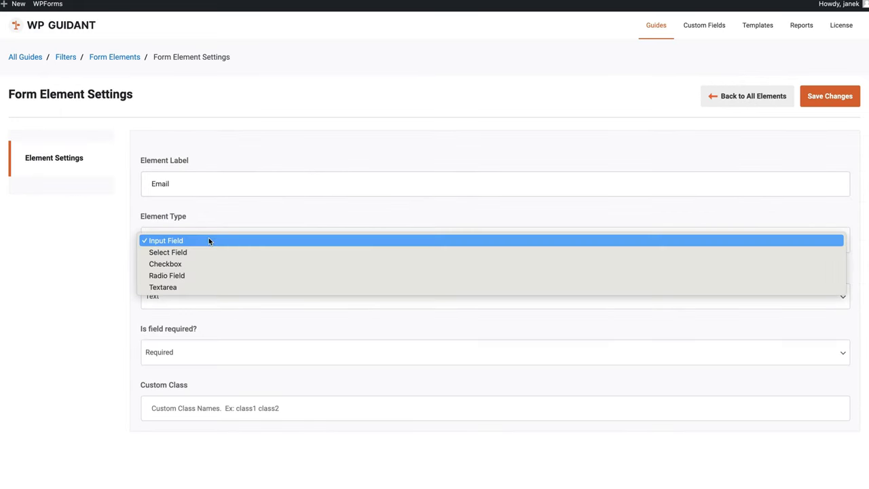
{"action": "left_click", "coordinate": [205, 241]}
{"action": "left_click", "coordinate": [166, 295]}
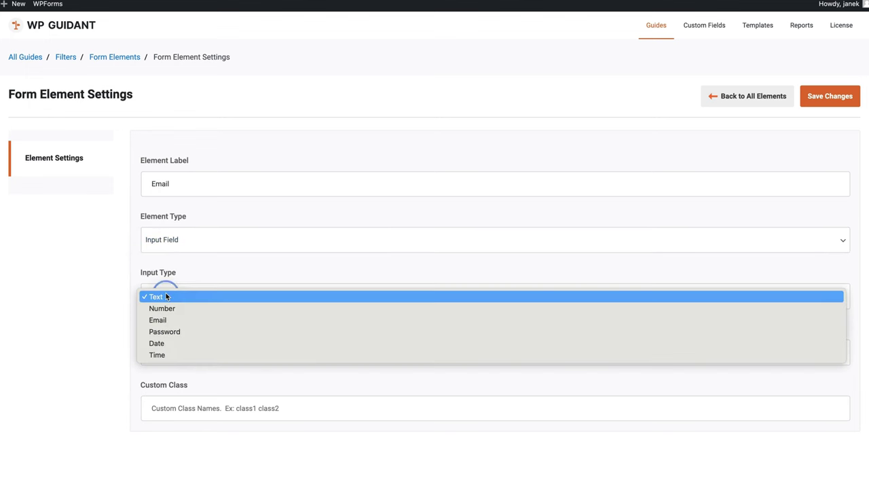
{"action": "left_click", "coordinate": [167, 319]}
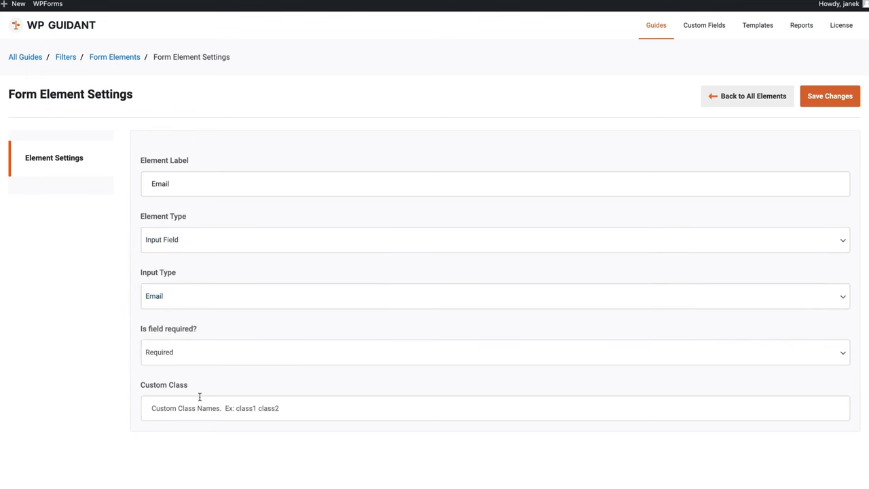
{"action": "left_click", "coordinate": [827, 95]}
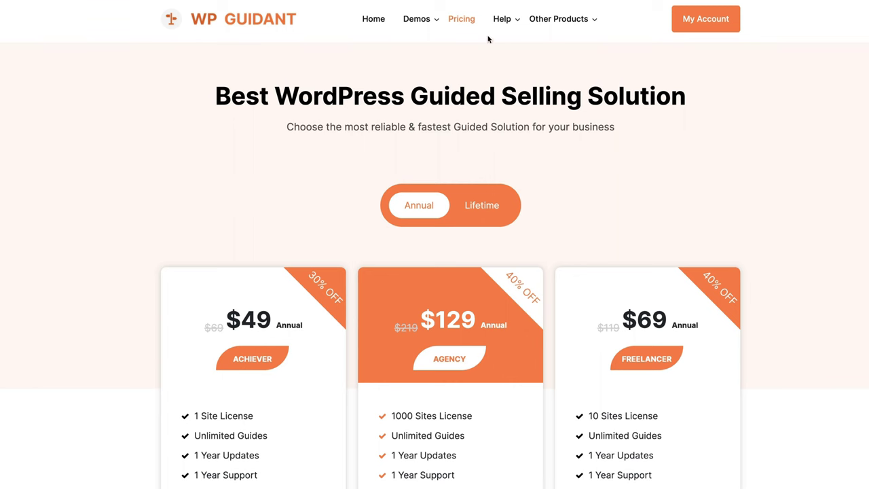
- Open the Docs page from the WP Guidant website and look over its documentation categories
{"action": "mouse_move", "coordinate": [502, 16]}
{"action": "left_click", "coordinate": [510, 76]}
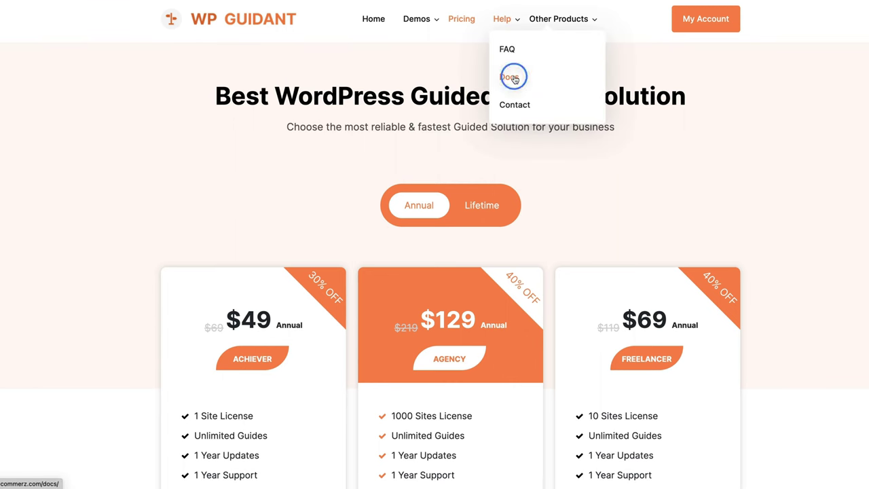
{"action": "scroll", "coordinate": [151, 211], "scroll_direction": "down", "scroll_amount": 3}
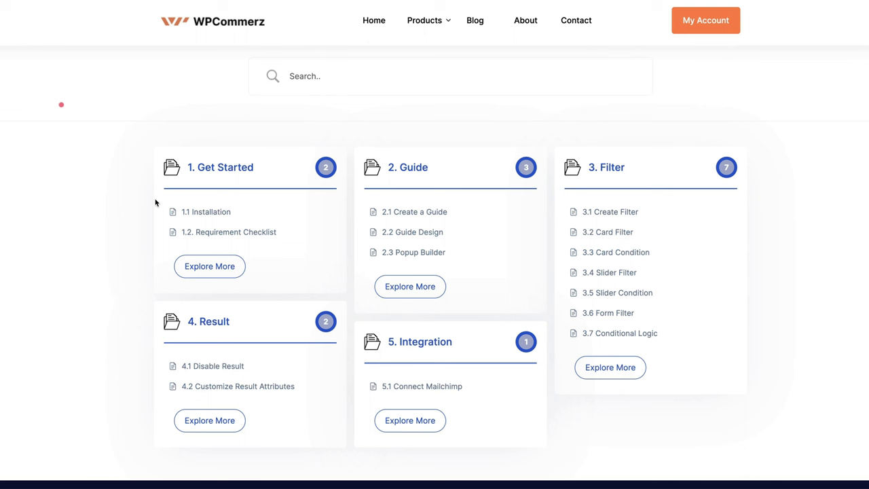